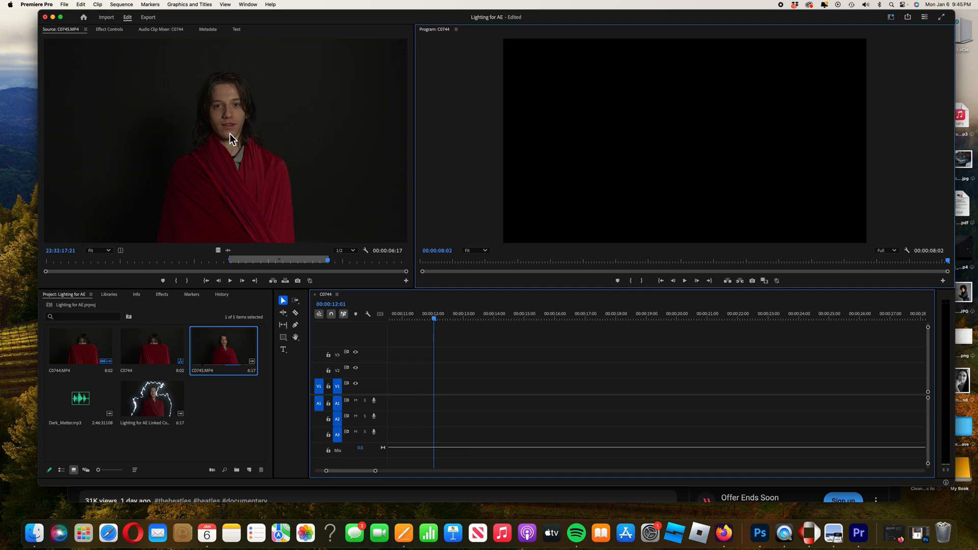
Add the C0745.MP4 clip to the sequence and mark In and Out points at its start and end.
left_click_drag(222, 133, 438, 389)
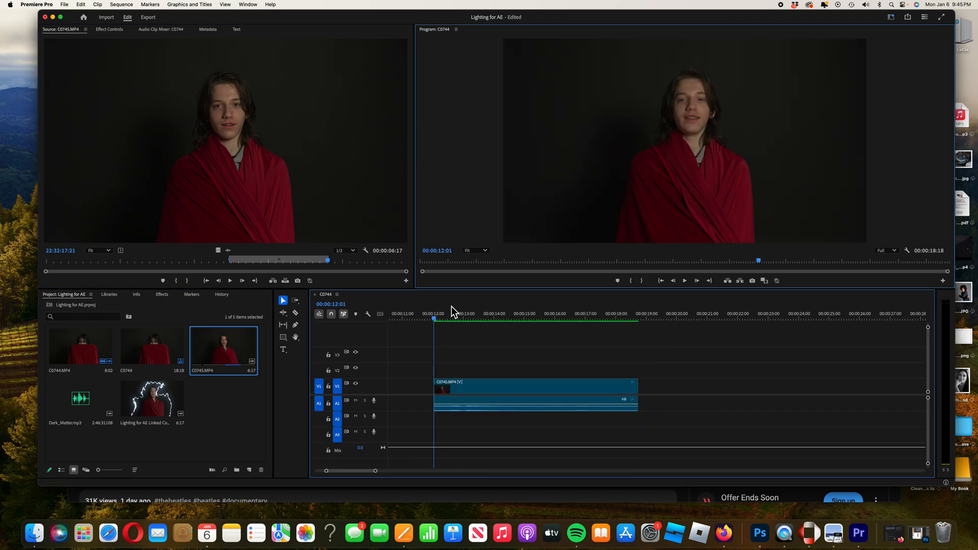
right_click(436, 320)
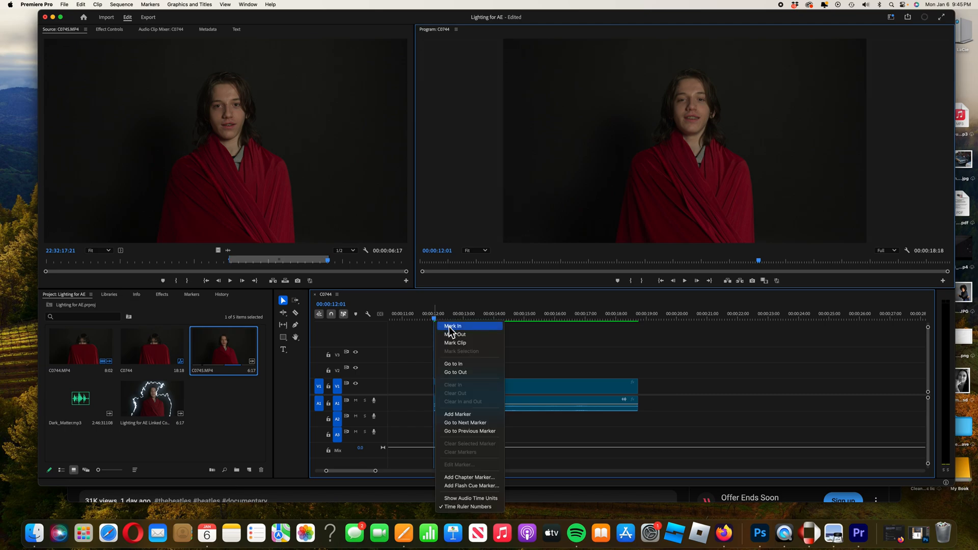
left_click(451, 327)
left_click_drag(440, 323, 641, 329)
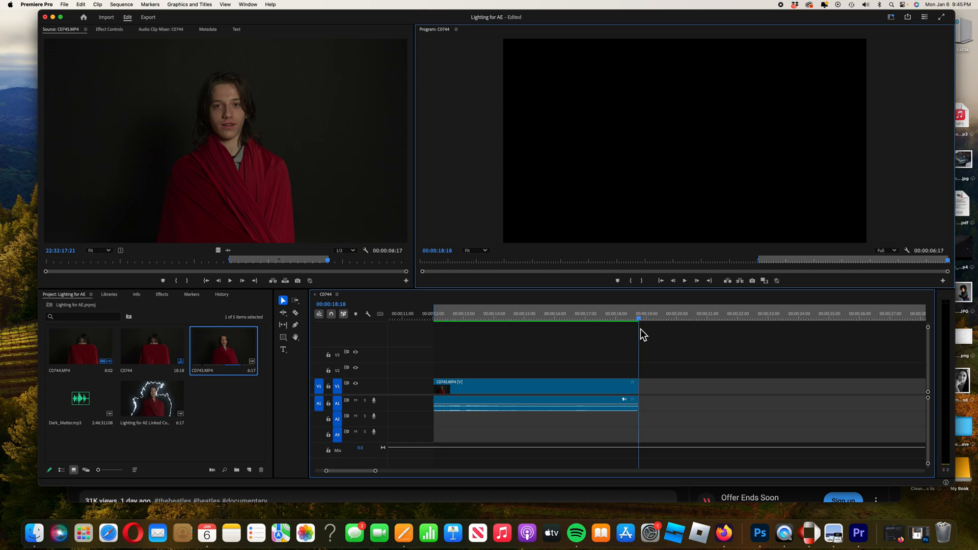
right_click(640, 319)
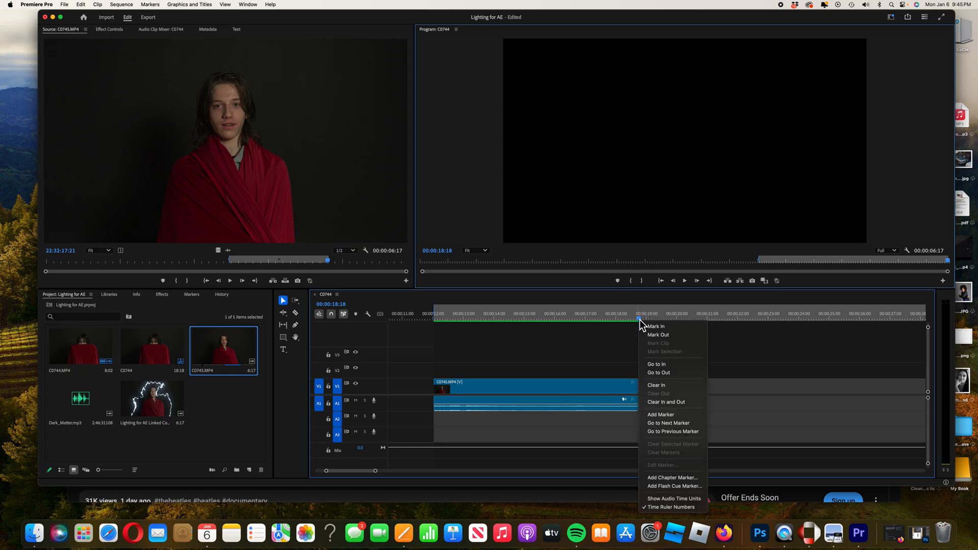
left_click(658, 336)
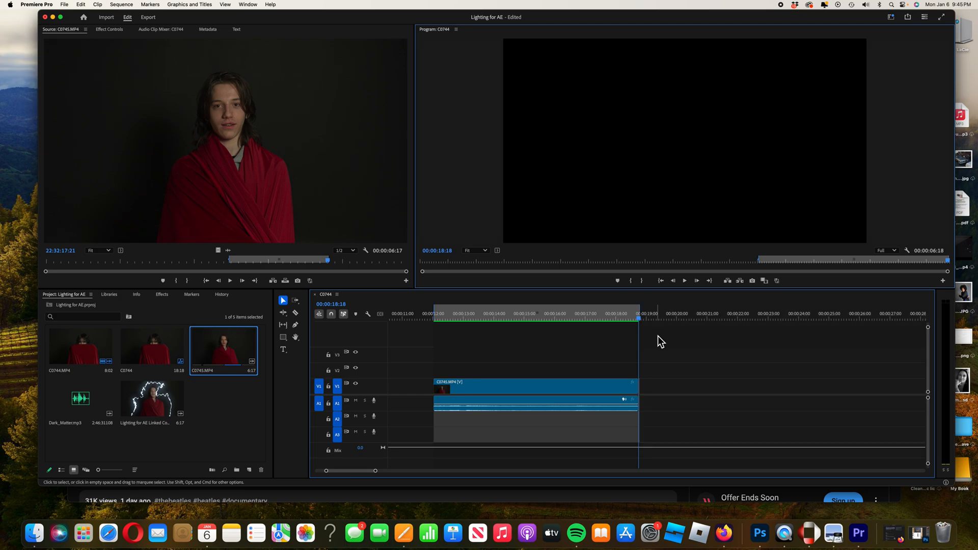
Replace the timeline clip with an After Effects composition.
scroll(655, 356, "left", 2)
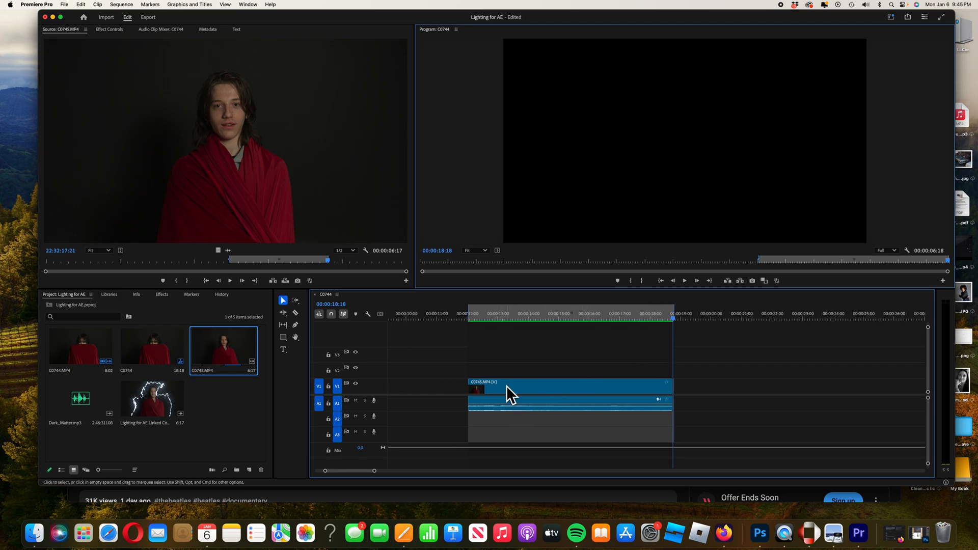
right_click(574, 387)
key("Escape")
right_click(574, 387)
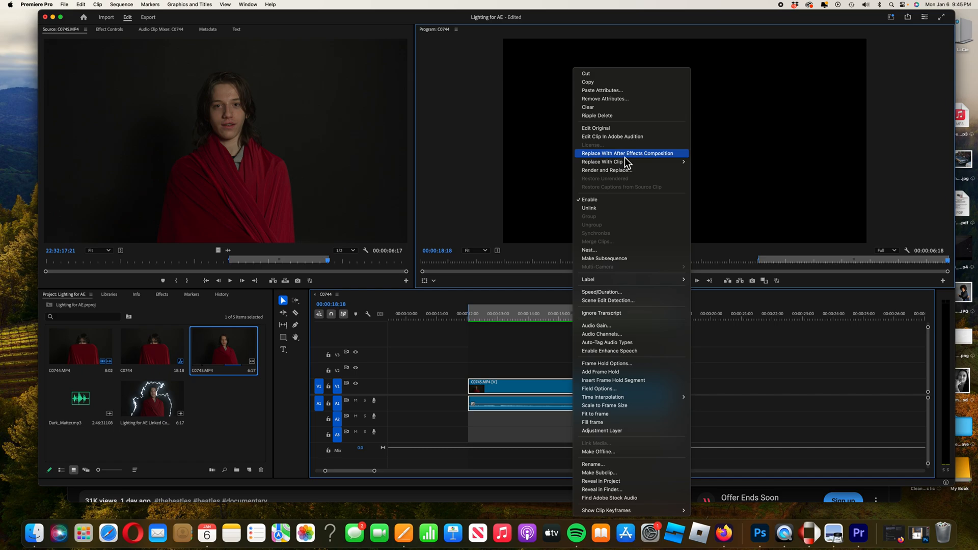
left_click(625, 157)
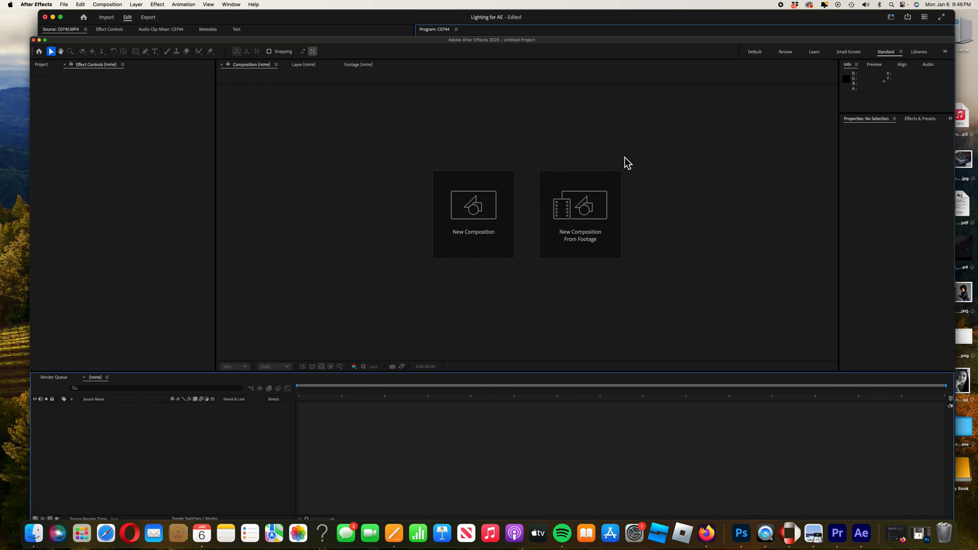
Save the After Effects project as Lighting in AE.aep in the Lighting for AE folder.
key("super+s")
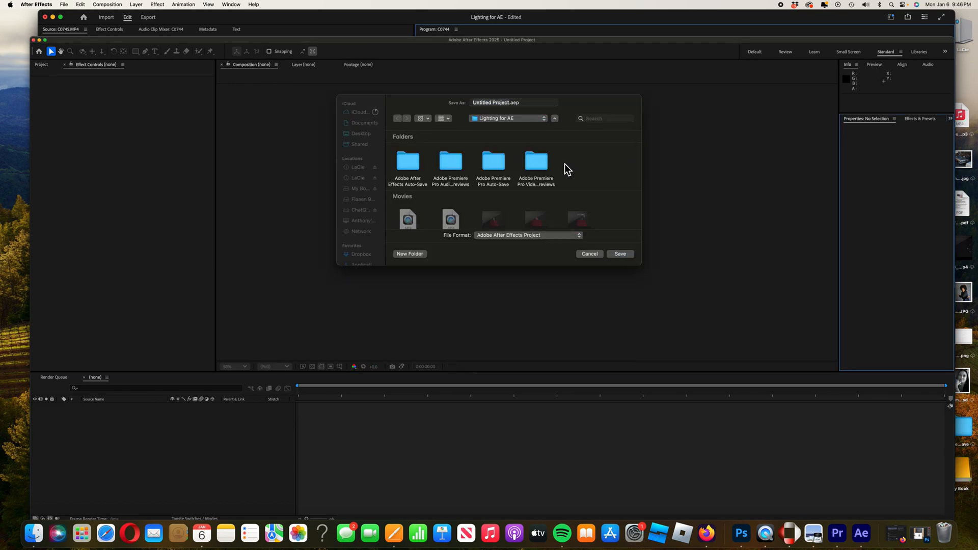
left_click(511, 104)
type("Lighting in AE")
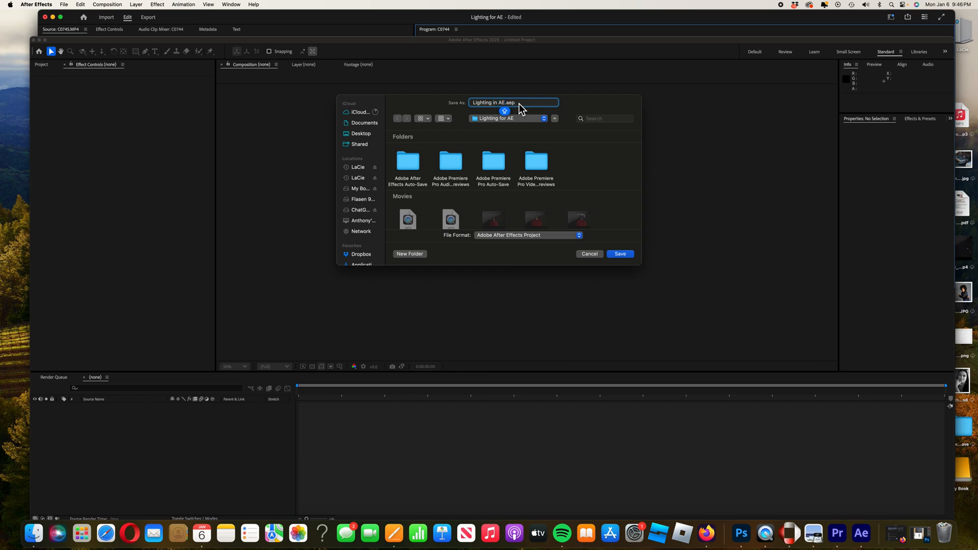
left_click(619, 255)
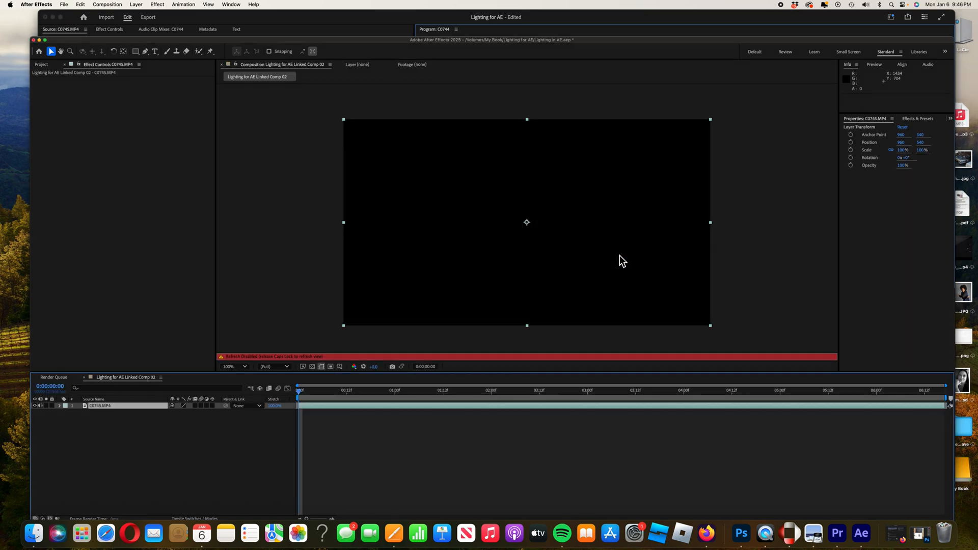
Create a new shape layer in the composition.
key("Caps_Lock")
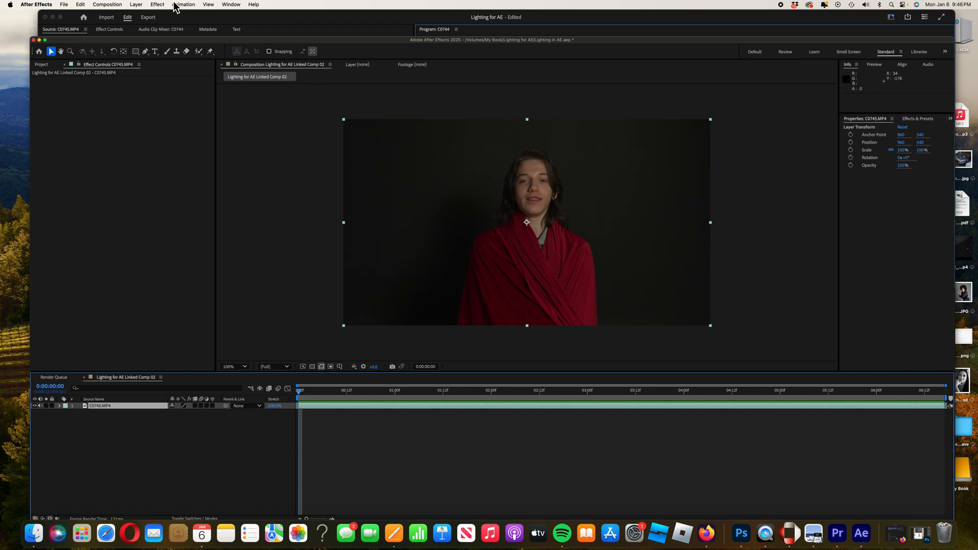
left_click(136, 5)
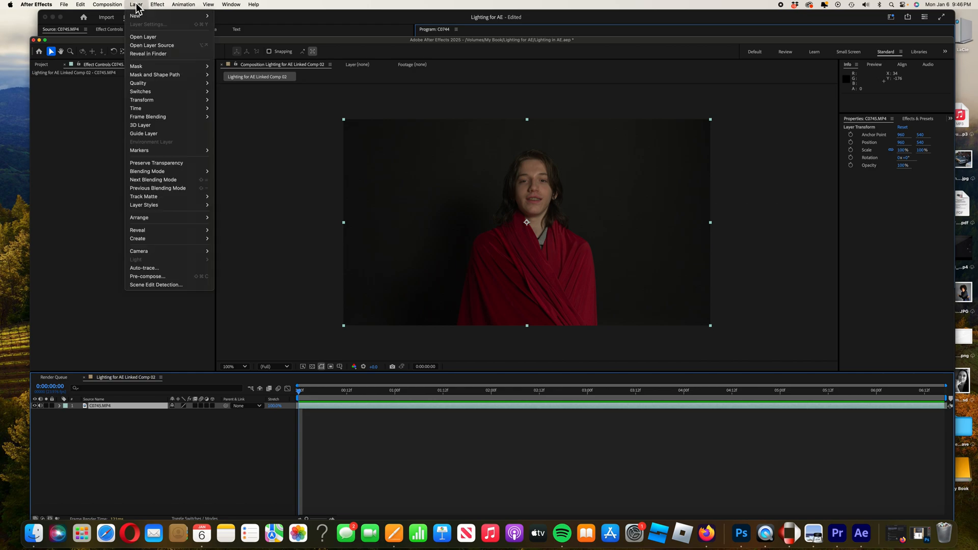
mouse_move(148, 16)
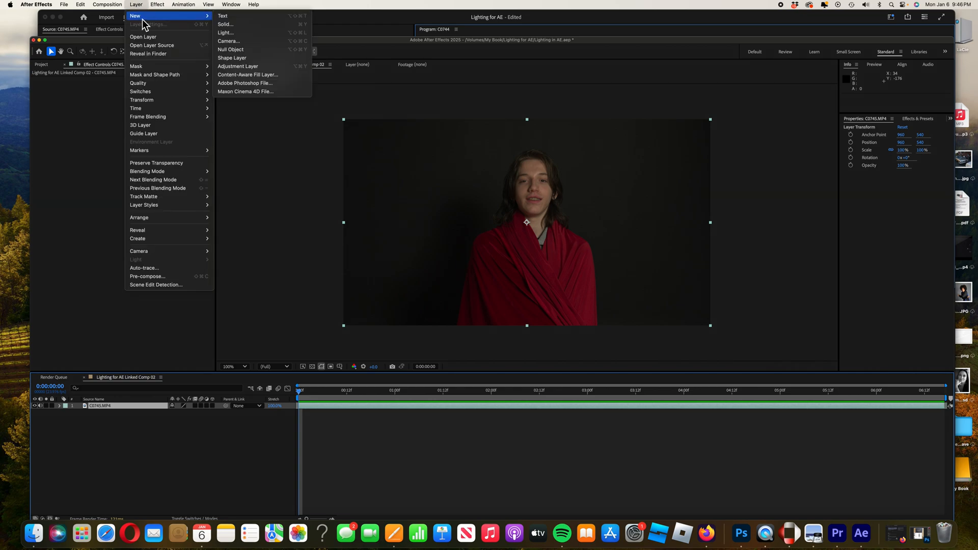
left_click(243, 59)
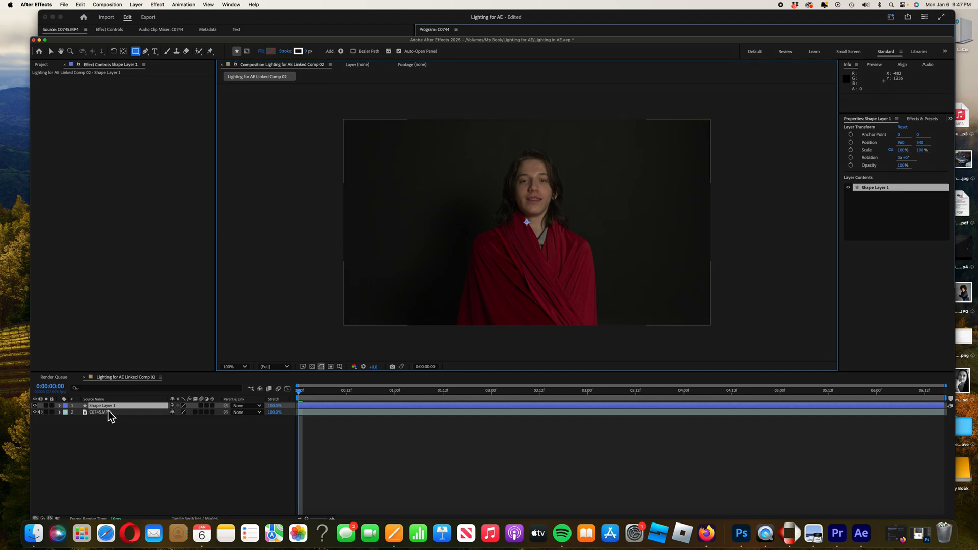
Pick the Pen tool and set its fill to None.
left_click(52, 52)
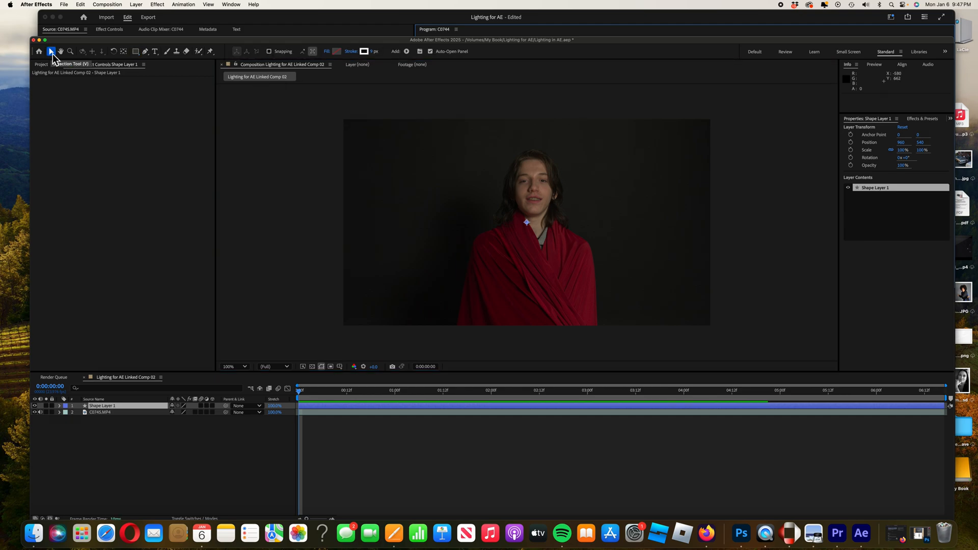
left_click(145, 53)
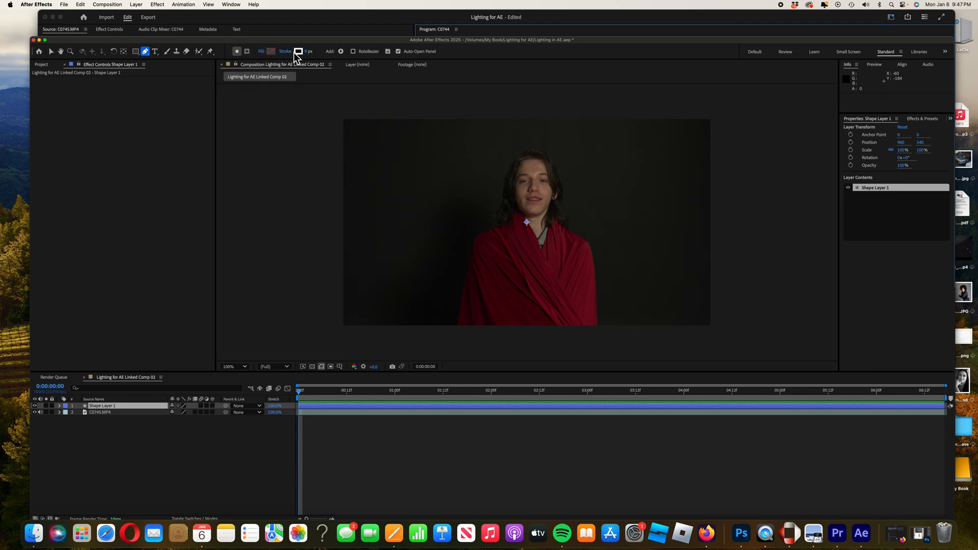
left_click(261, 53)
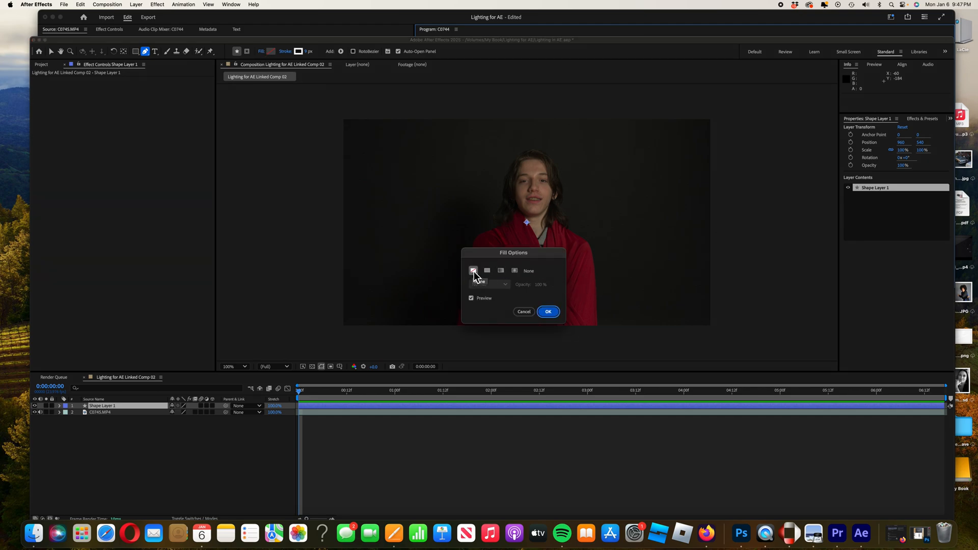
left_click(548, 311)
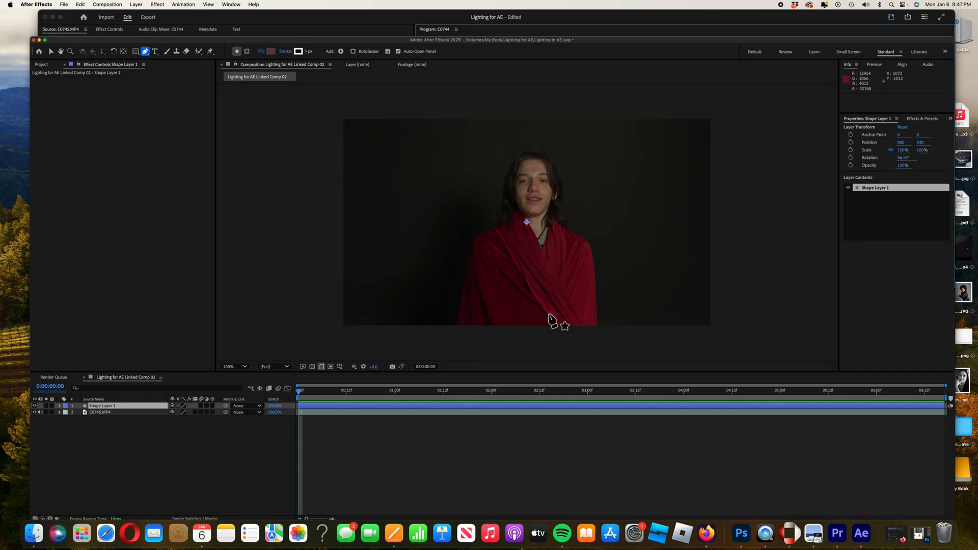
Set the Pen tool's stroke color to white and edit its stroke width.
left_click(299, 52)
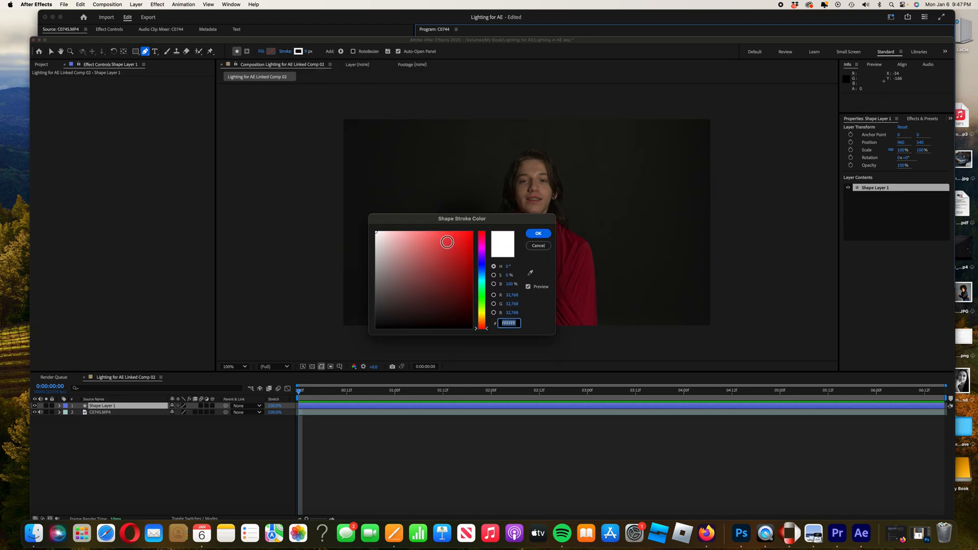
left_click(377, 233)
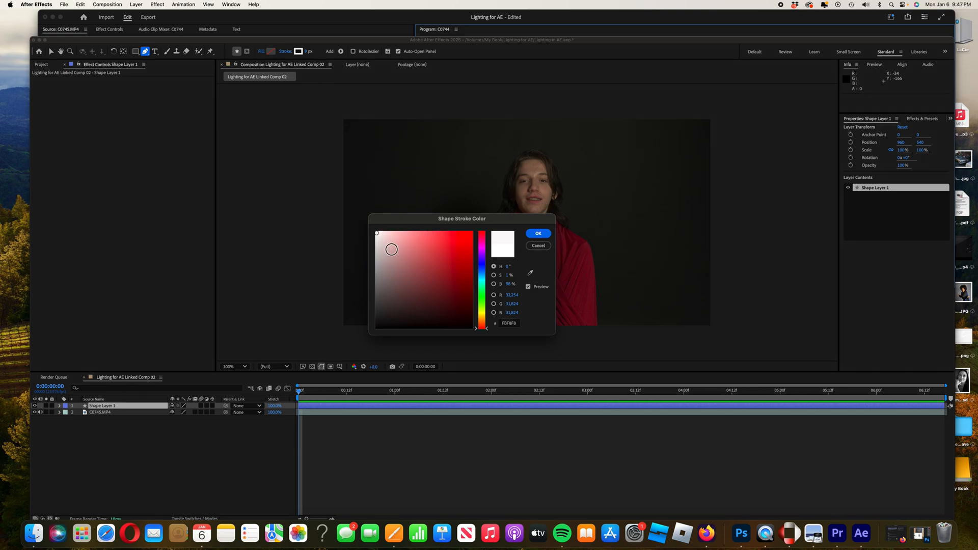
left_click(538, 235)
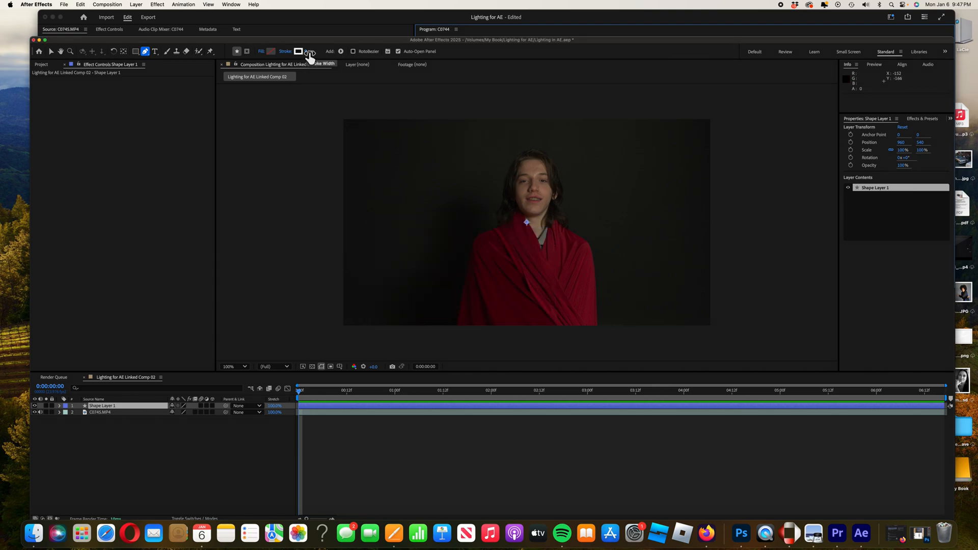
left_click(310, 52)
type("10")
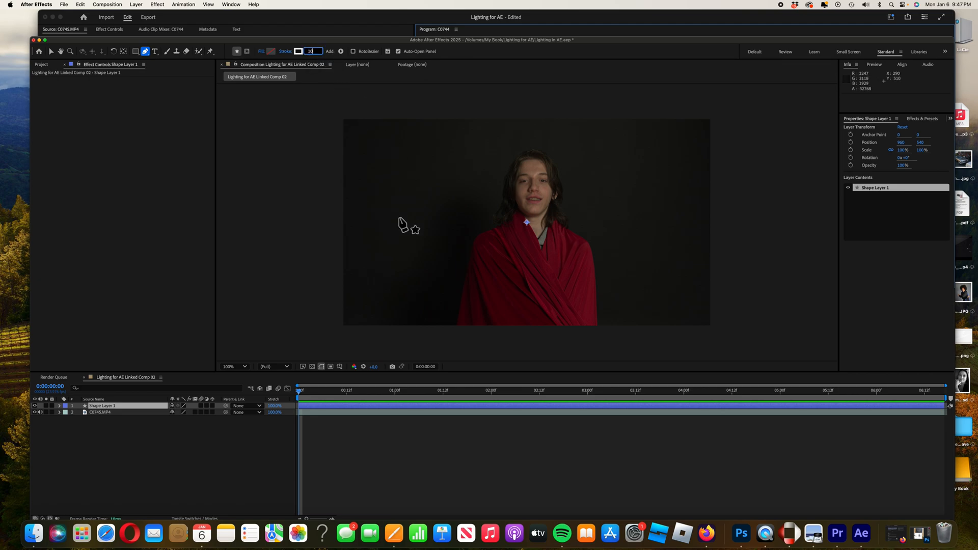
Draw a jagged Pen path from the bottom of the frame up the subject's left side to above the head.
left_click(434, 324)
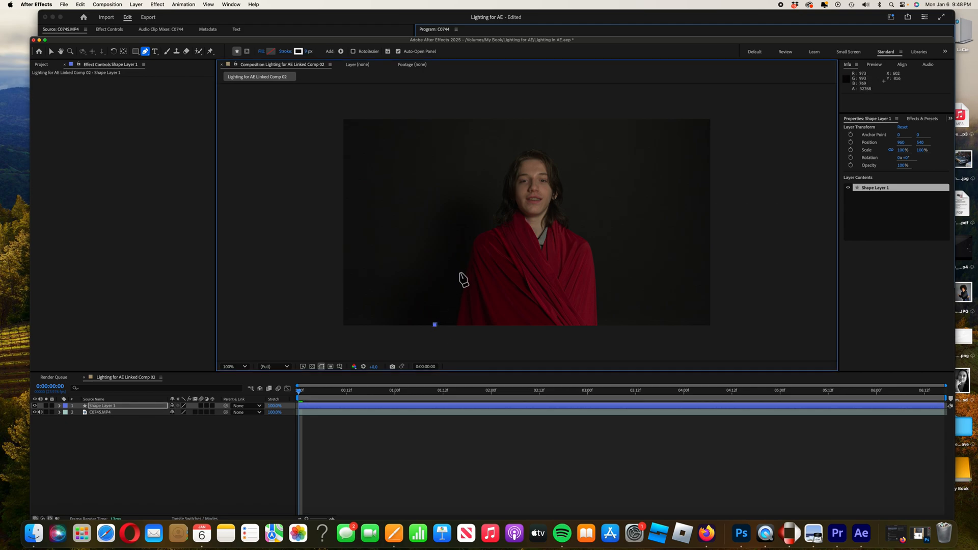
left_click(445, 266)
left_click(422, 234)
left_click(454, 225)
left_click(451, 189)
left_click(470, 159)
left_click(494, 152)
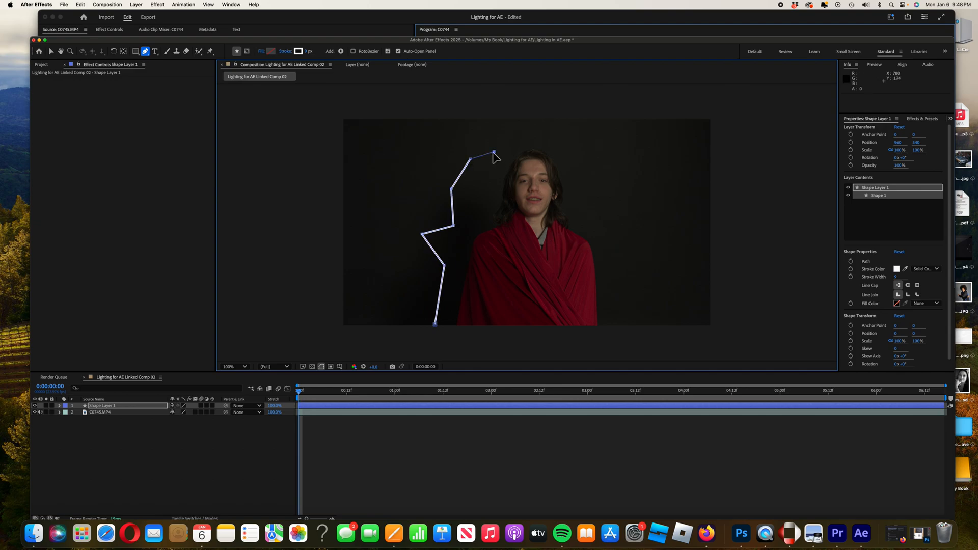
left_click(512, 132)
Continue the jagged path over the head and down the subject's right side to the bottom of the frame.
key("comma")
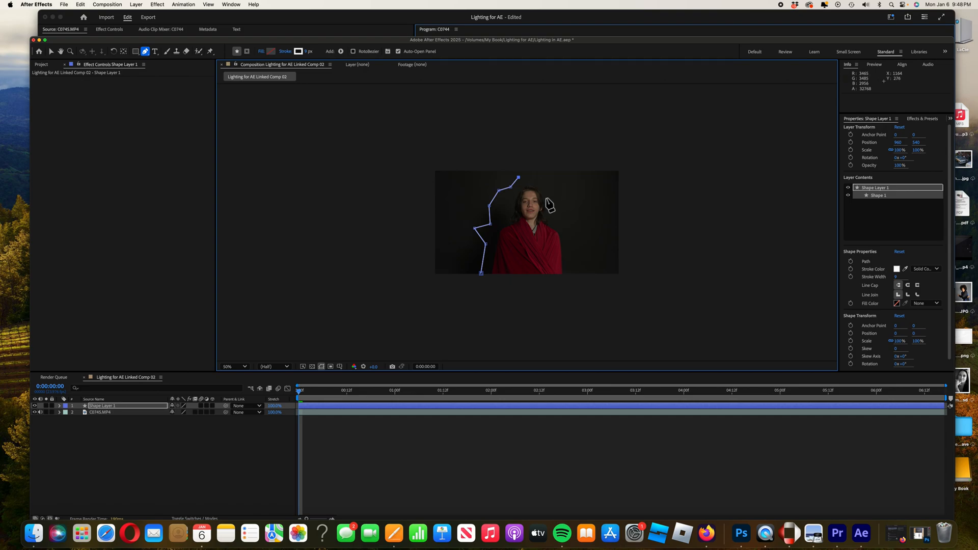
left_click(246, 366)
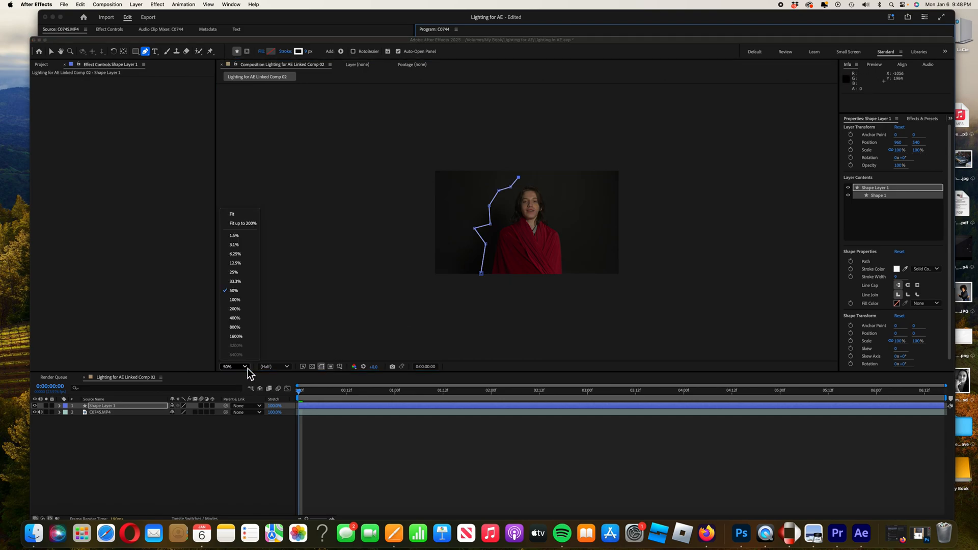
left_click(241, 223)
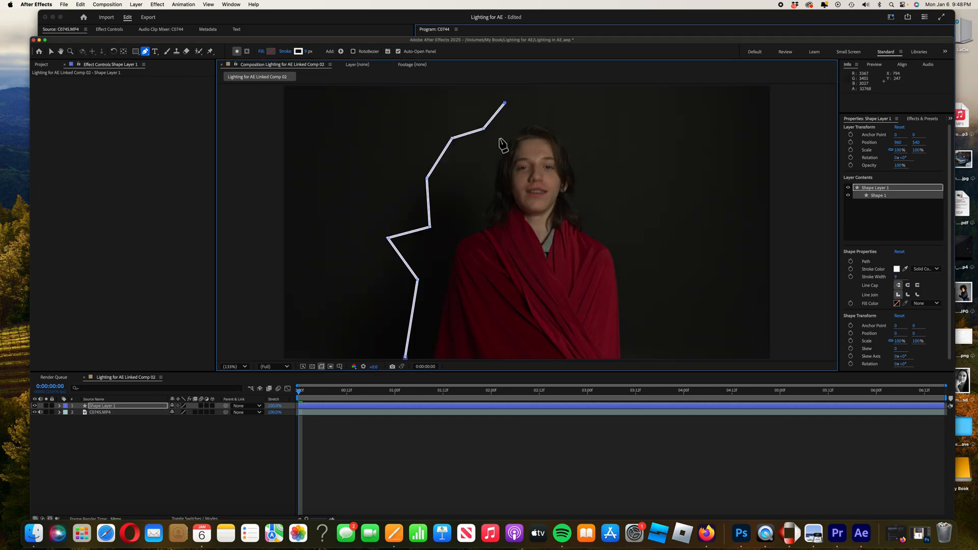
left_click(563, 108)
left_click(597, 142)
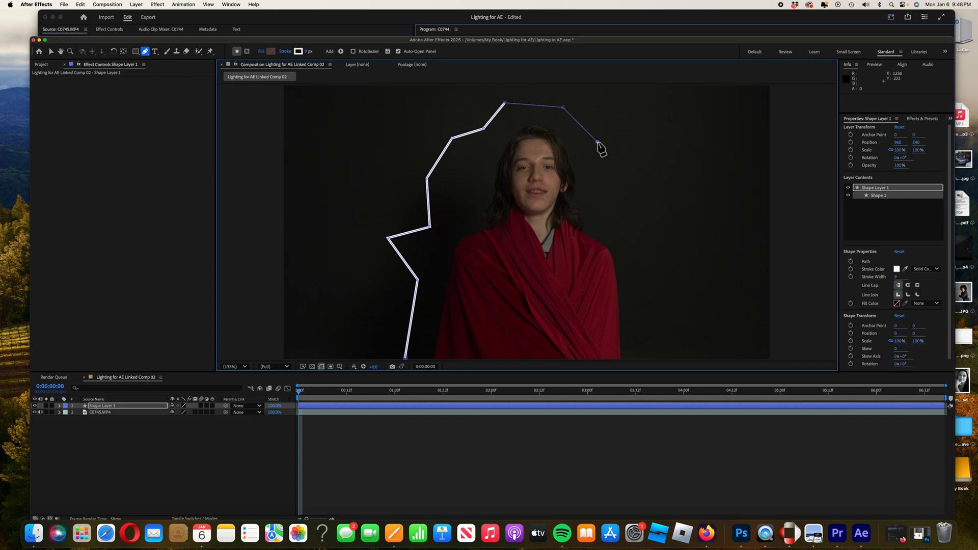
left_click(637, 173)
left_click(618, 202)
left_click(651, 230)
left_click(641, 274)
left_click(668, 313)
left_click(643, 355)
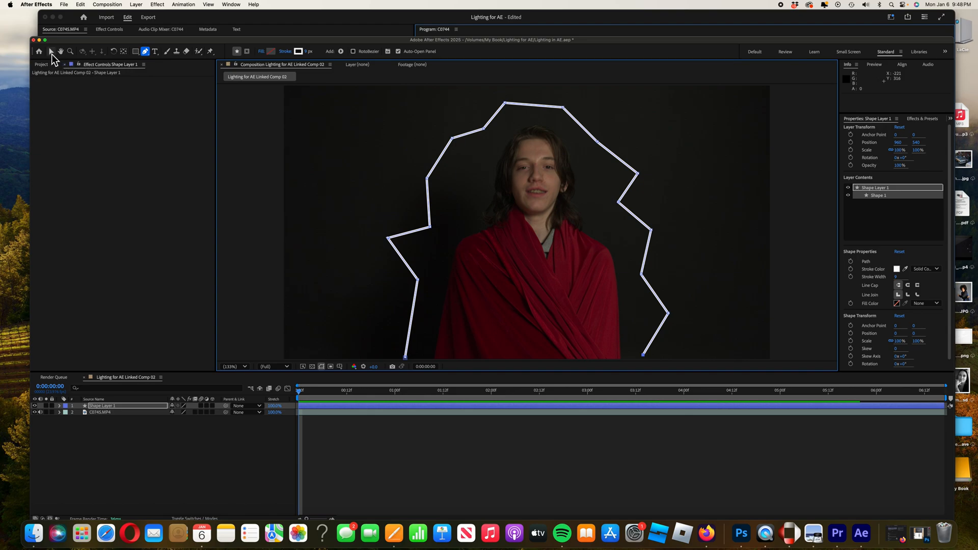
Reveal the shape layer's properties and add Trim Paths to its contents.
left_click(52, 53)
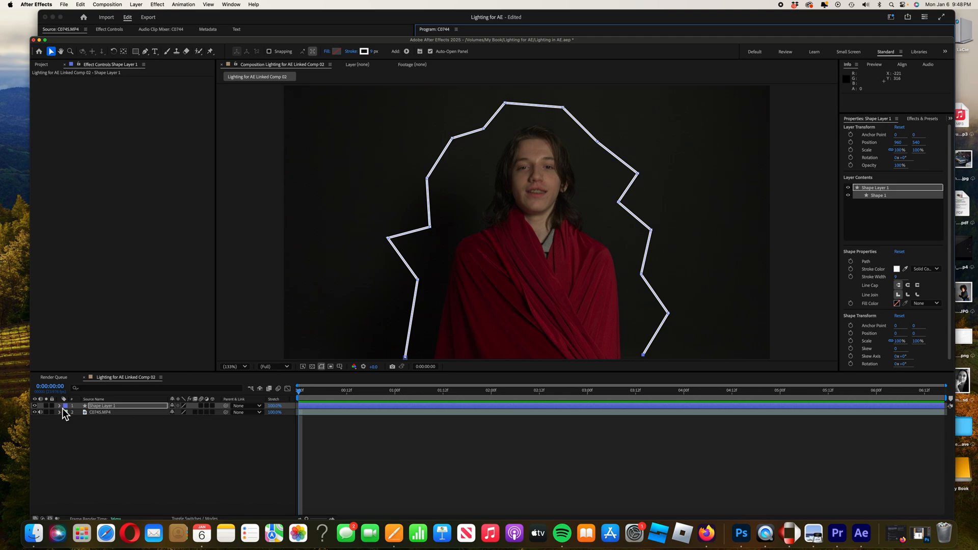
key("u")
key("u")
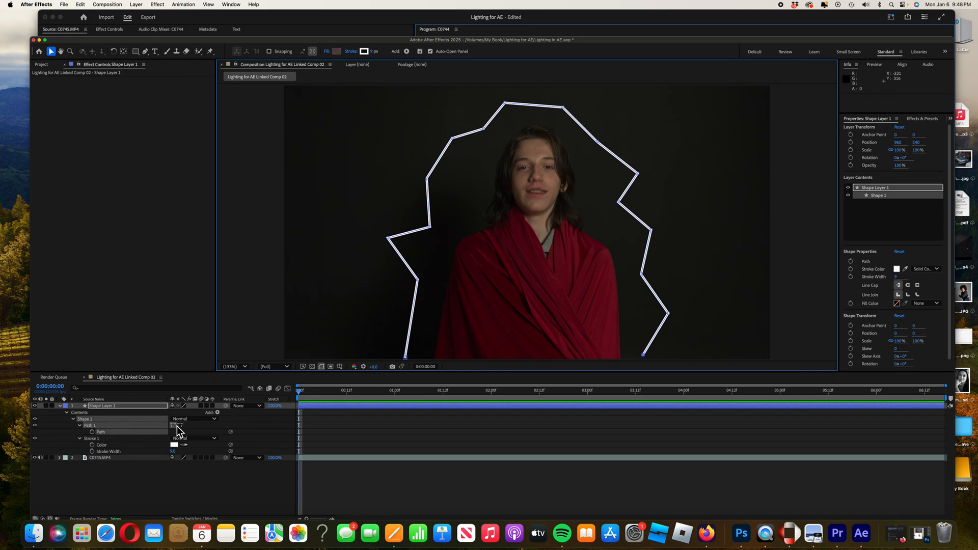
left_click(219, 416)
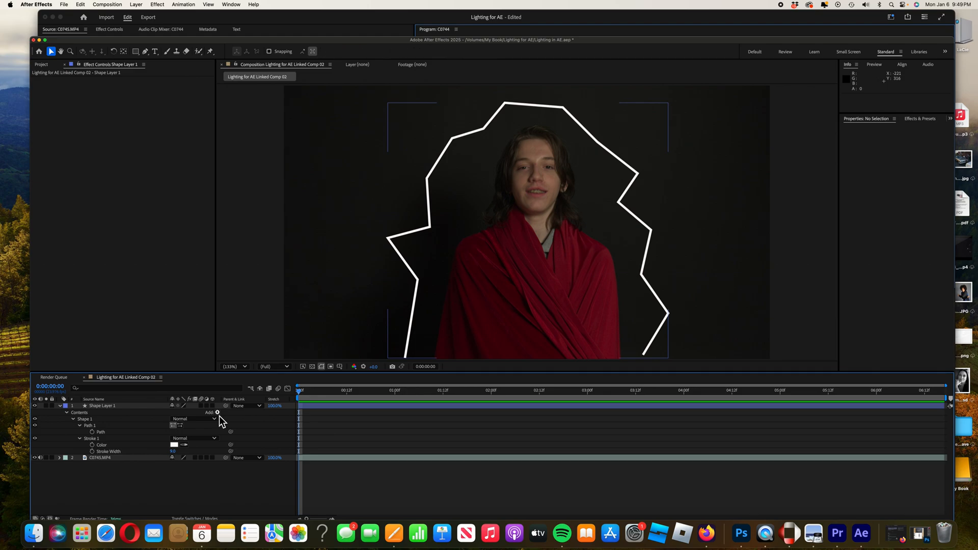
left_click(219, 415)
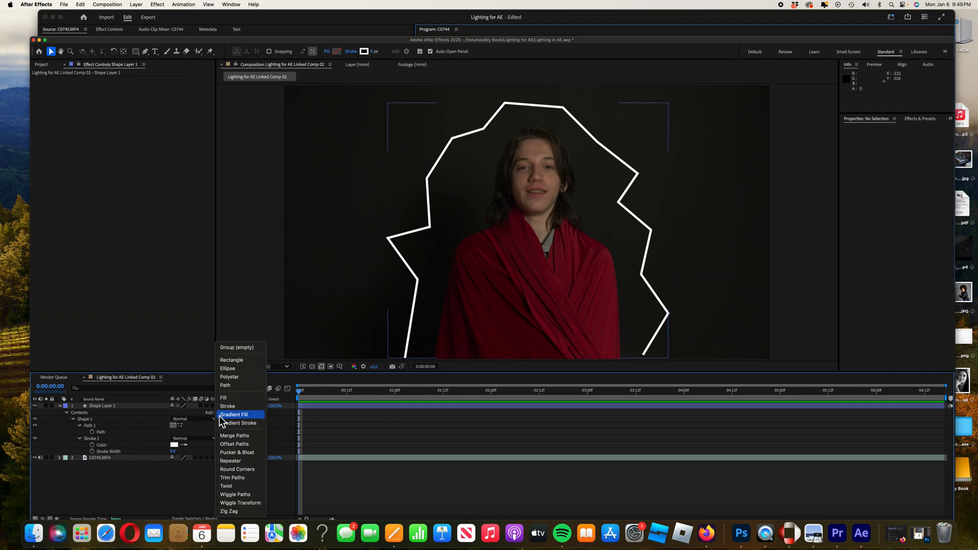
left_click(238, 478)
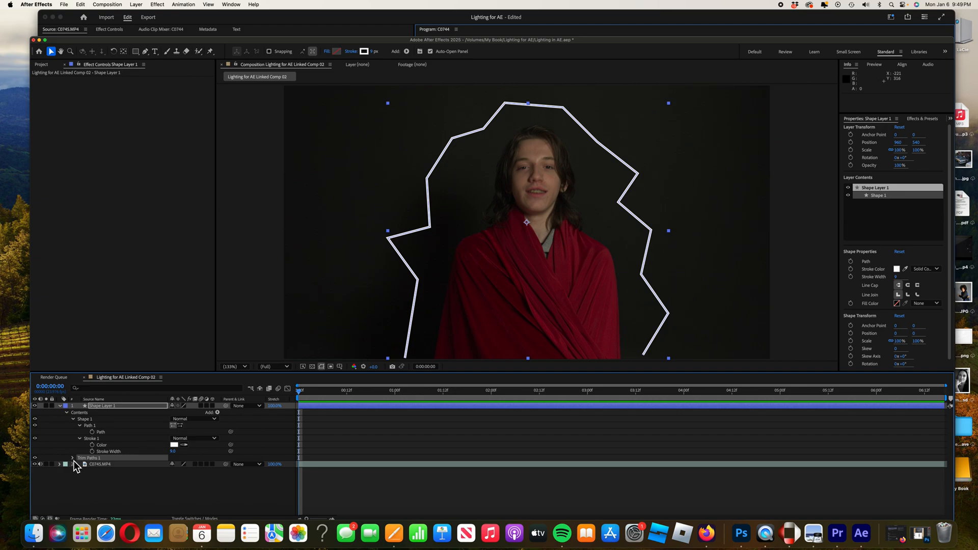
Expand the Trim Paths properties and shorten the work area to end at about 4 seconds.
left_click(73, 461)
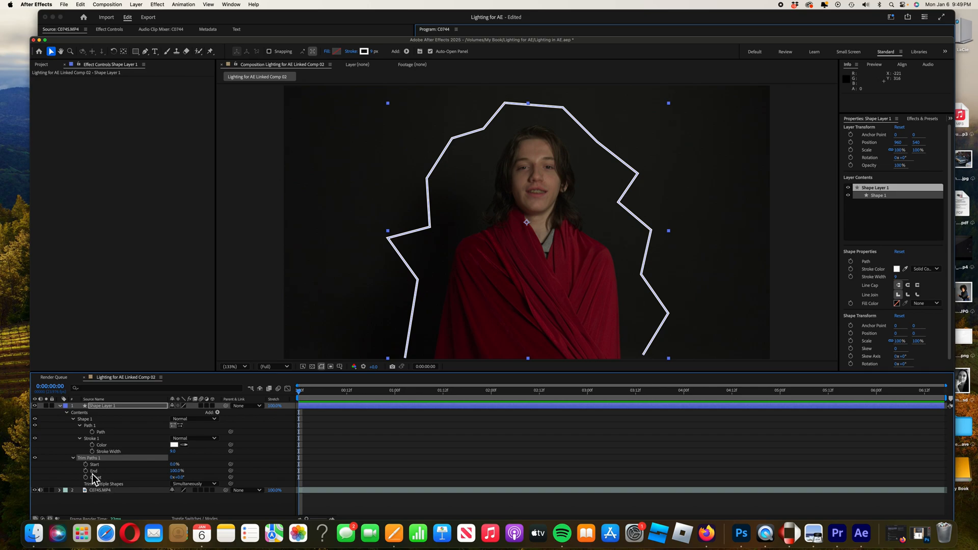
left_click_drag(302, 393, 683, 408)
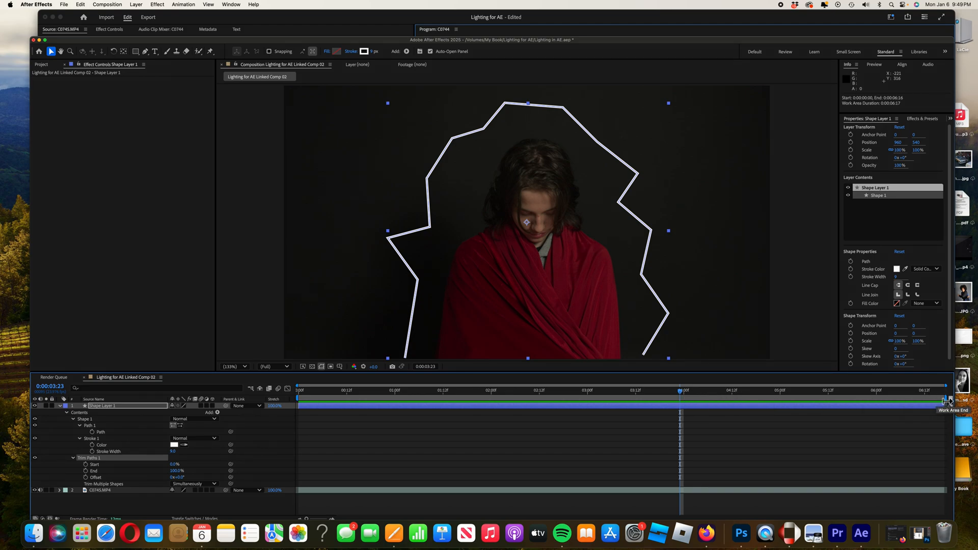
left_click_drag(947, 400, 300, 395)
Preview the composition and return to the start of the timeline.
key("space")
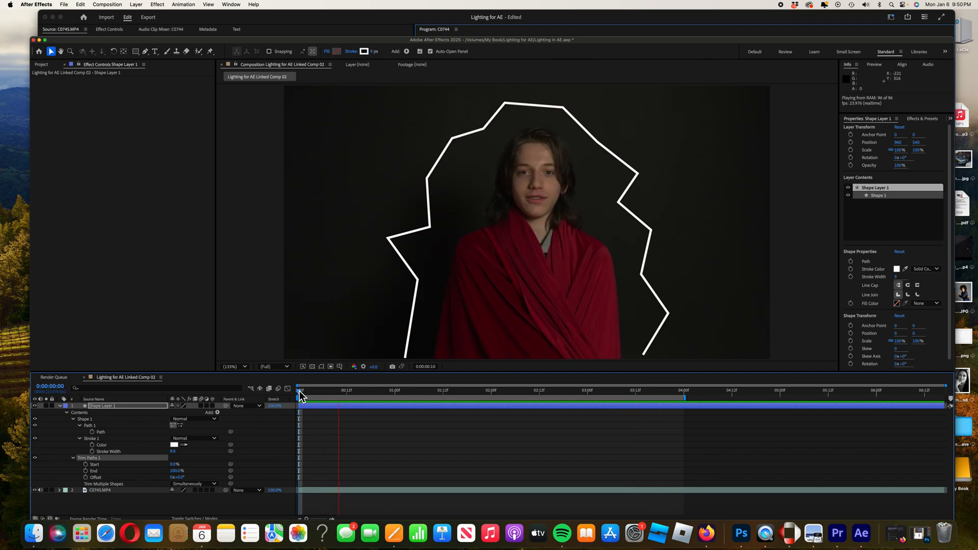
key("space")
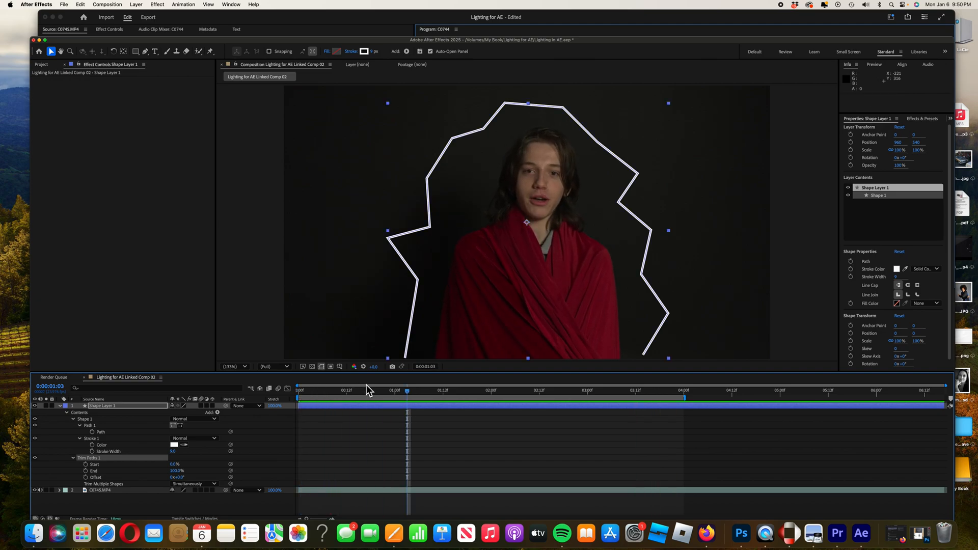
left_click_drag(403, 392, 299, 395)
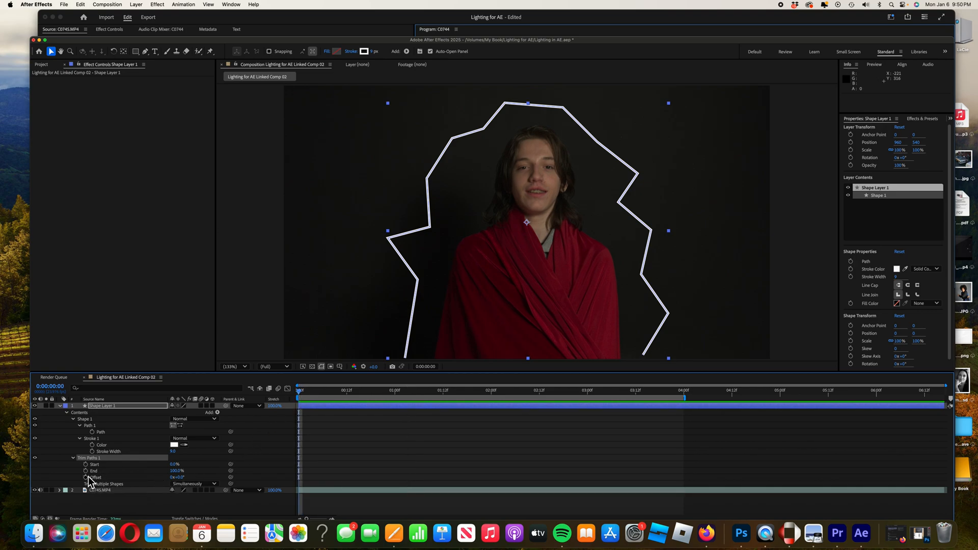
Keyframe Trim Paths End at 100% at the start and at 0% at 3 seconds.
left_click(86, 471)
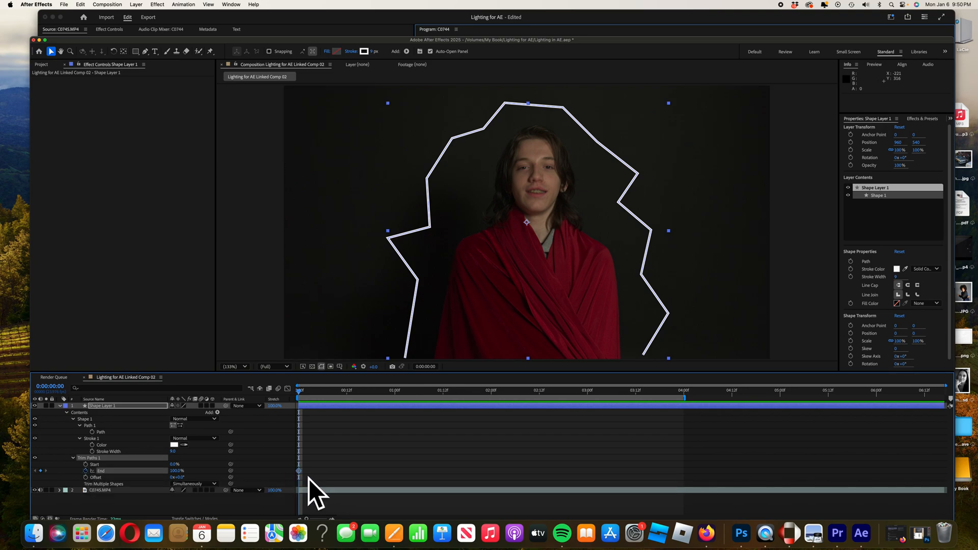
left_click_drag(301, 397, 587, 411)
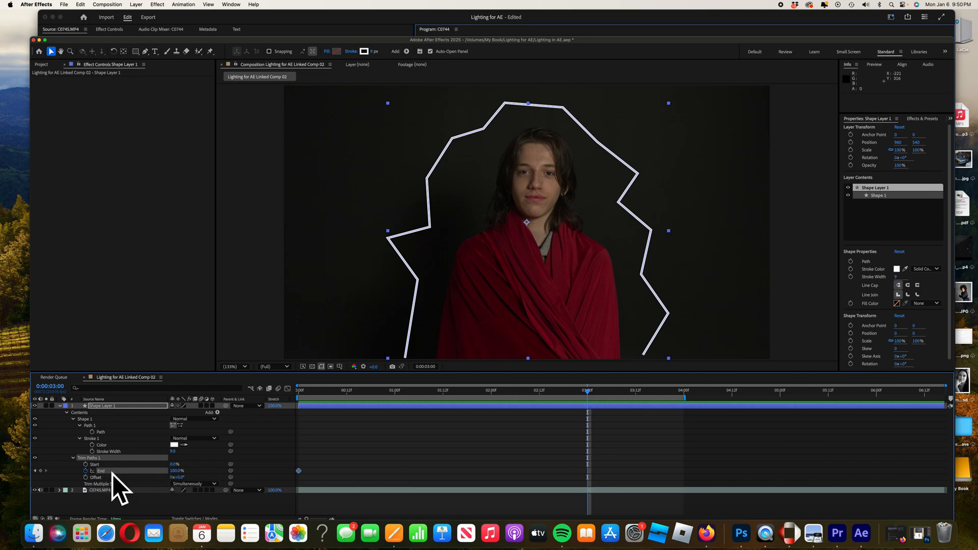
left_click(178, 471)
type("00")
left_click_drag(589, 392, 297, 401)
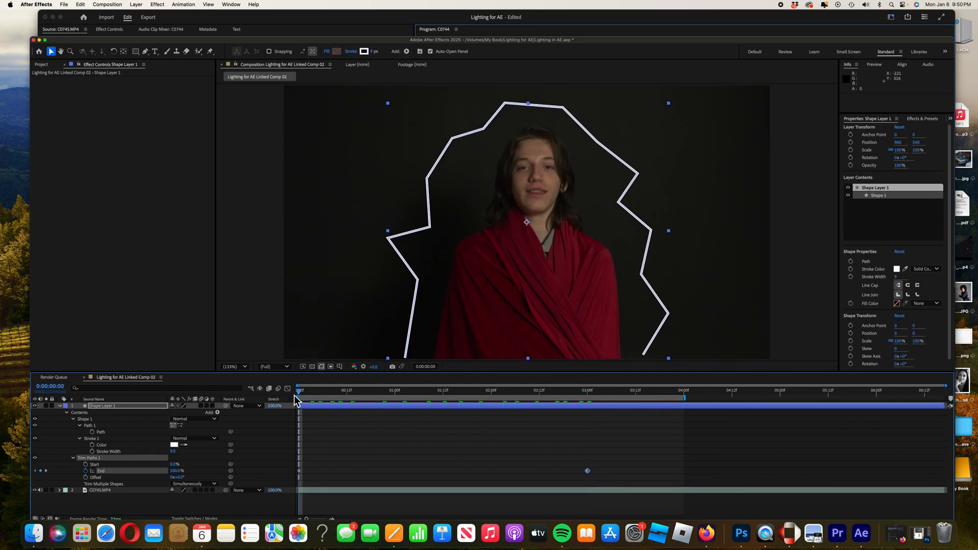
Preview the Trim Paths End animation from the beginning.
key("space")
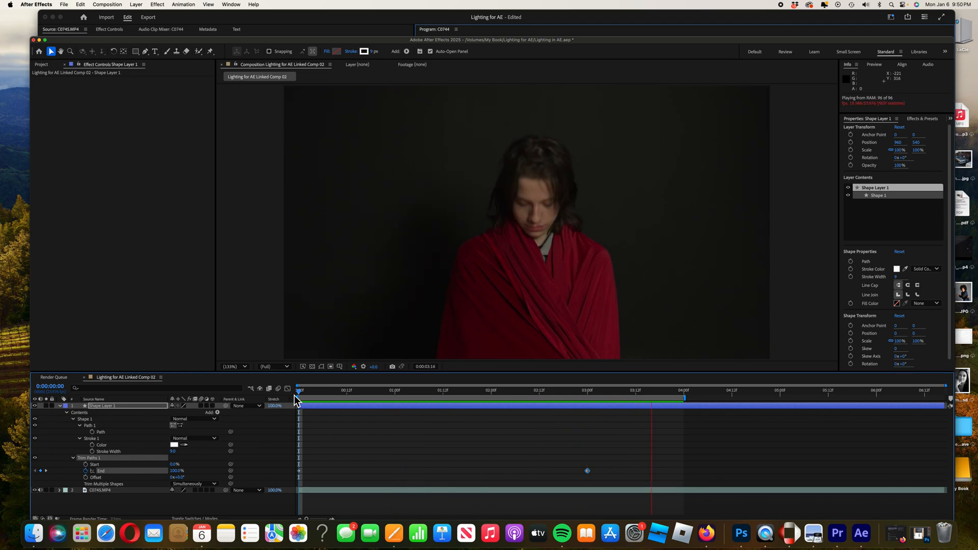
key("space")
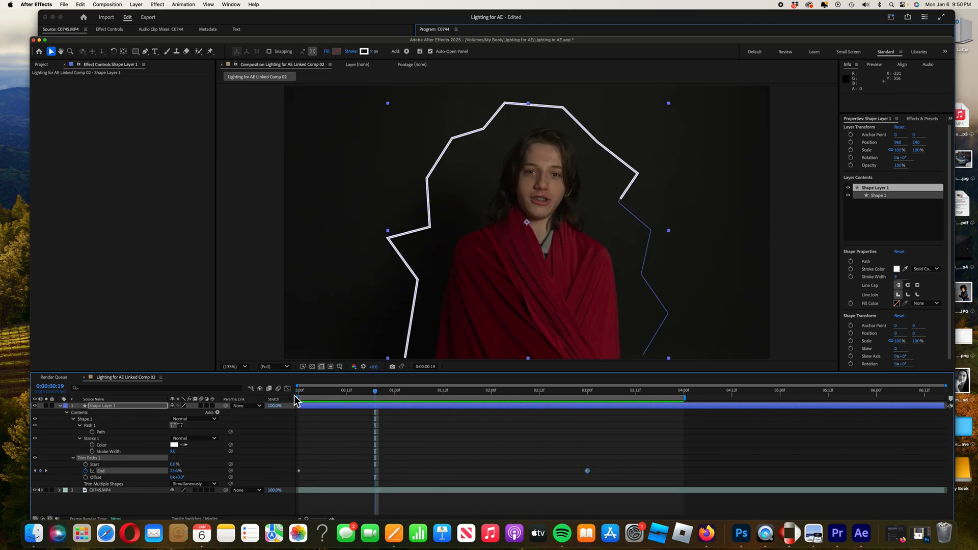
left_click_drag(377, 397, 303, 401)
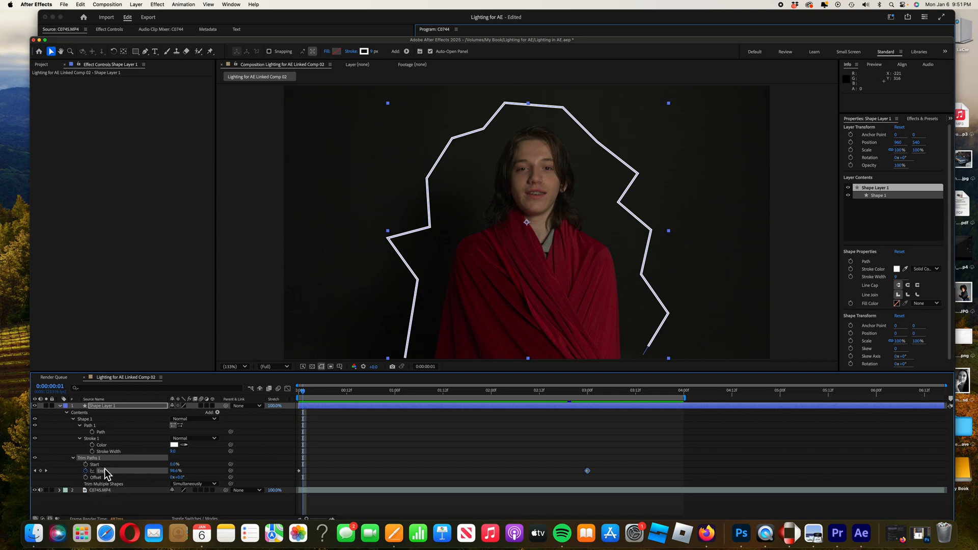
Keyframe Trim Paths Start at 0% at about 0:12 and at 100% at about 3:13.
mouse_move(304, 392)
left_mouse_down()
mouse_move(356, 402)
mouse_move(346, 397)
left_mouse_up()
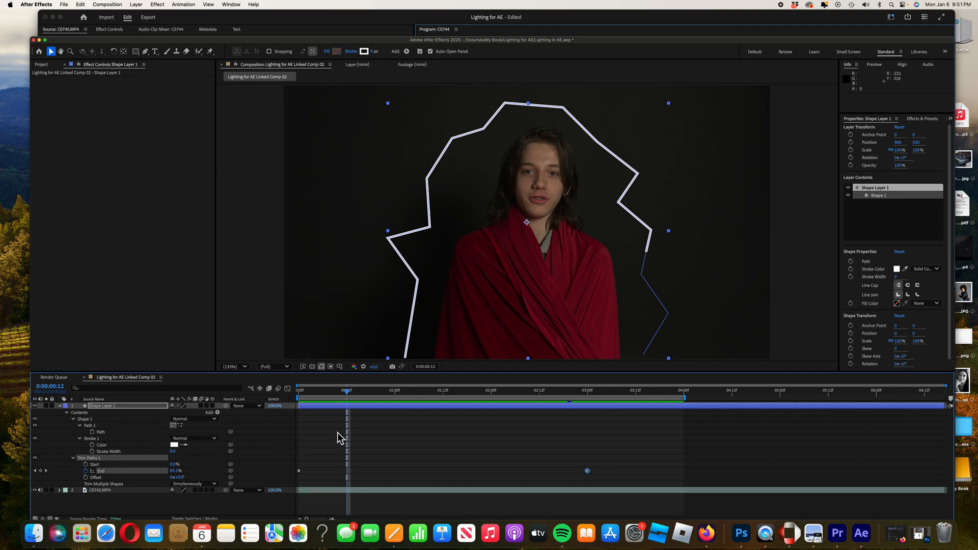
left_click(86, 464)
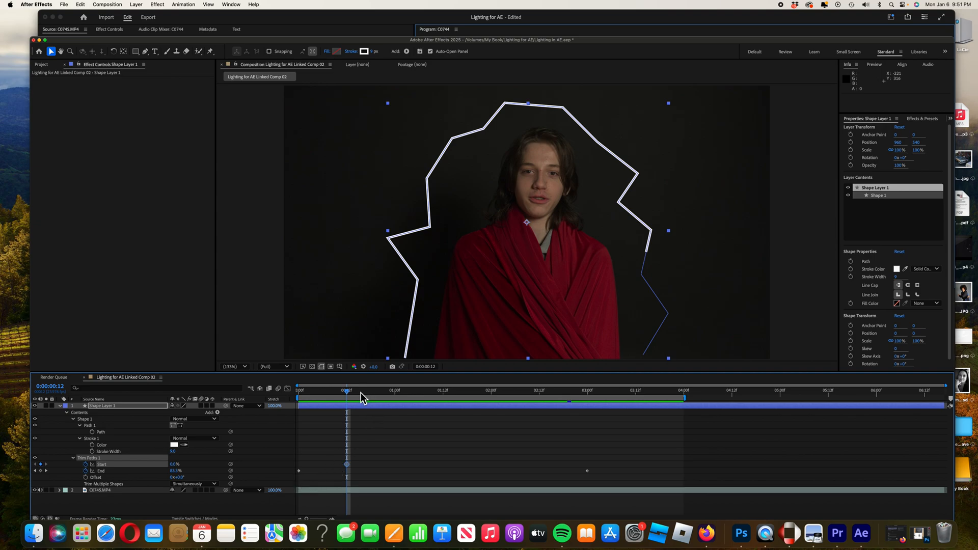
left_click_drag(349, 396, 640, 429)
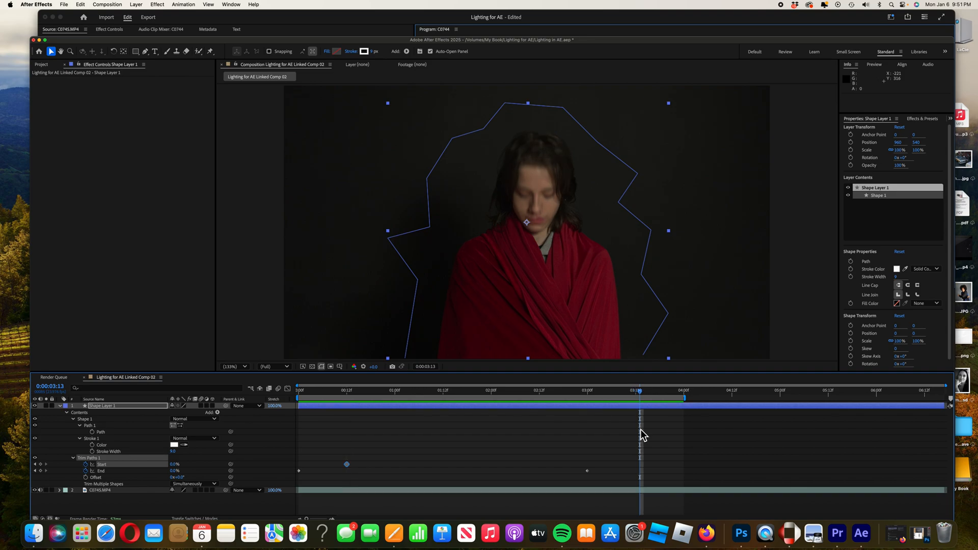
left_click(175, 465)
type("1")
key("Return")
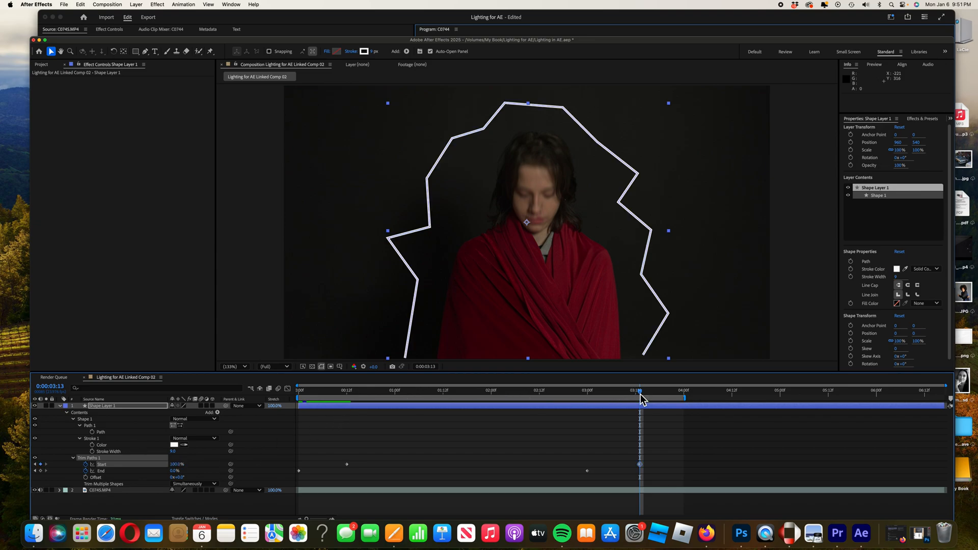
Preview the combined Start and End trim animation from the start.
left_click_drag(640, 399, 302, 402)
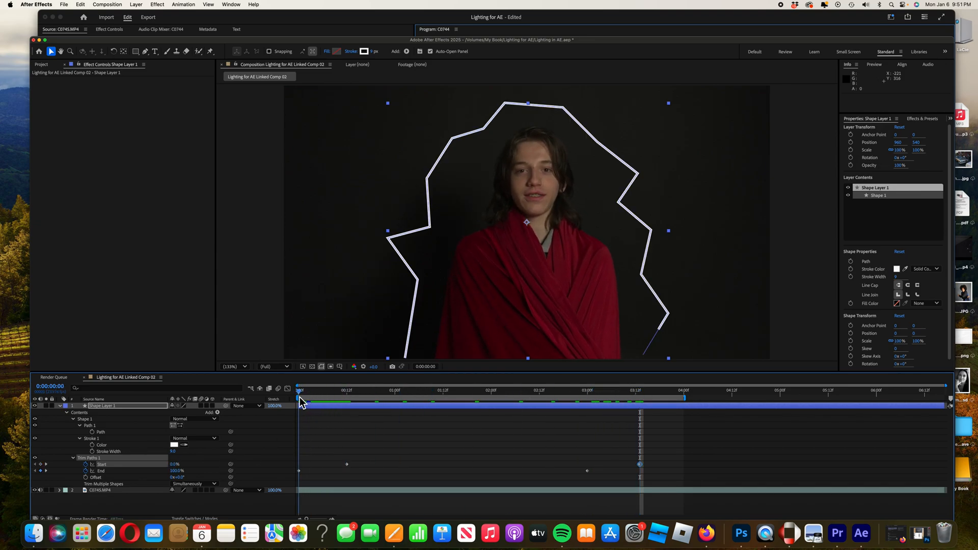
key("space")
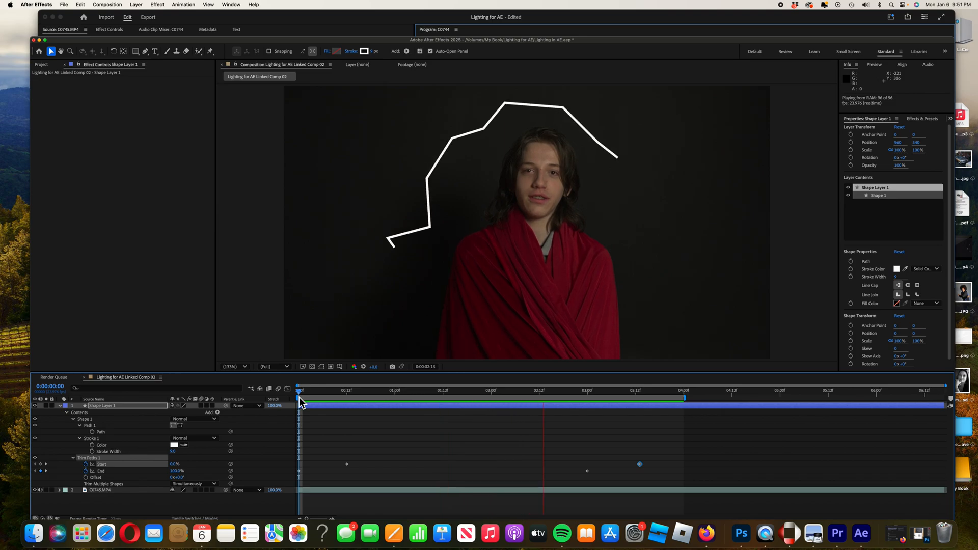
key("space")
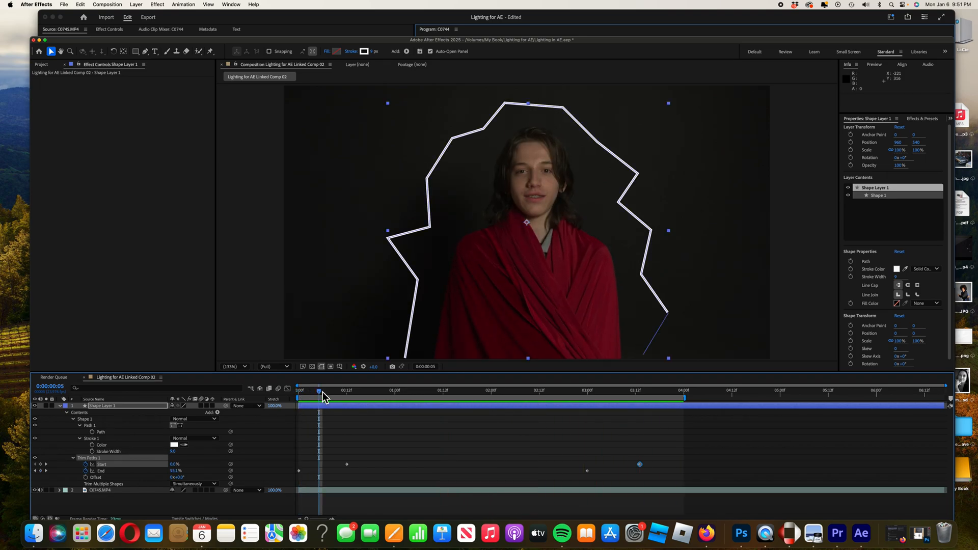
left_click_drag(319, 390, 298, 393)
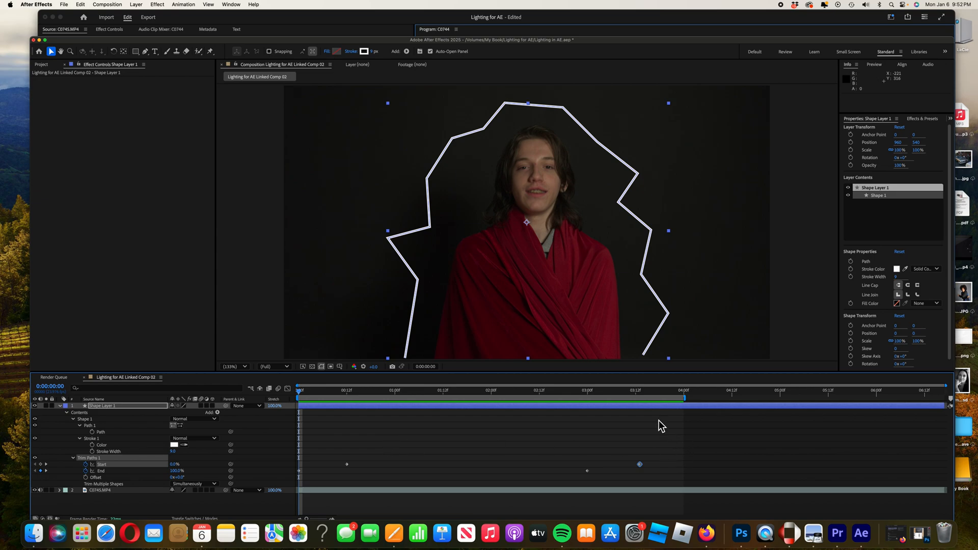
Select all the Trim Paths keyframes in the timeline.
left_click_drag(665, 420, 295, 486)
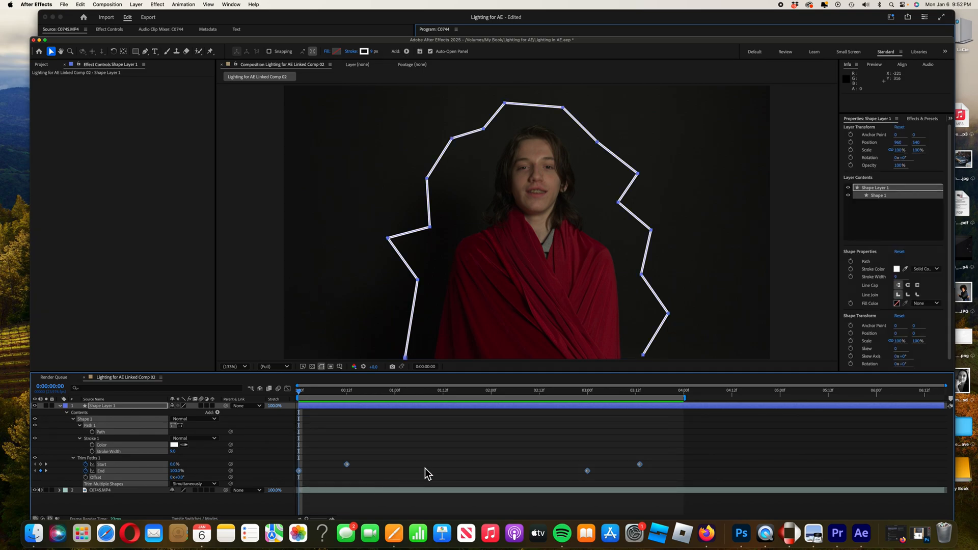
left_click_drag(654, 418, 301, 490)
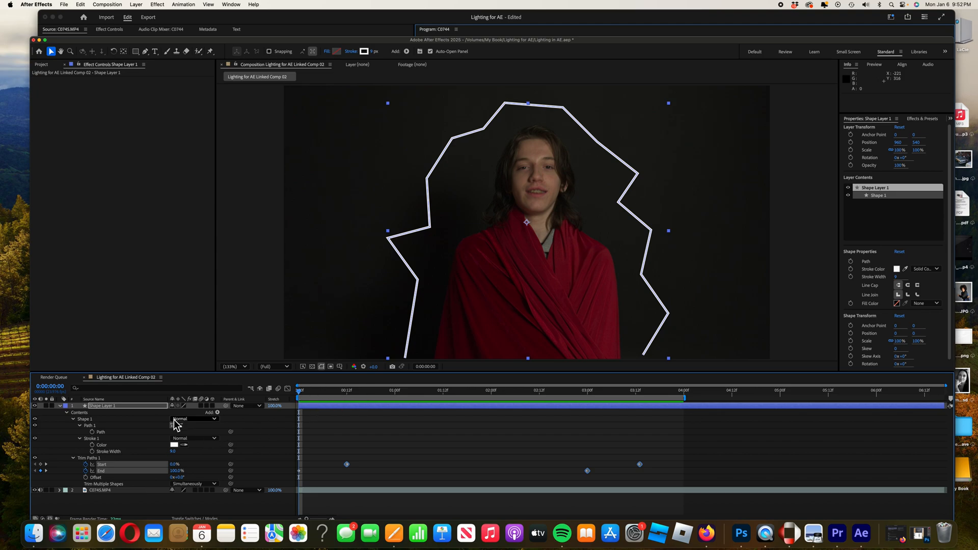
Add Wiggle Paths to the shape layer's contents and expand its properties.
left_click(217, 413)
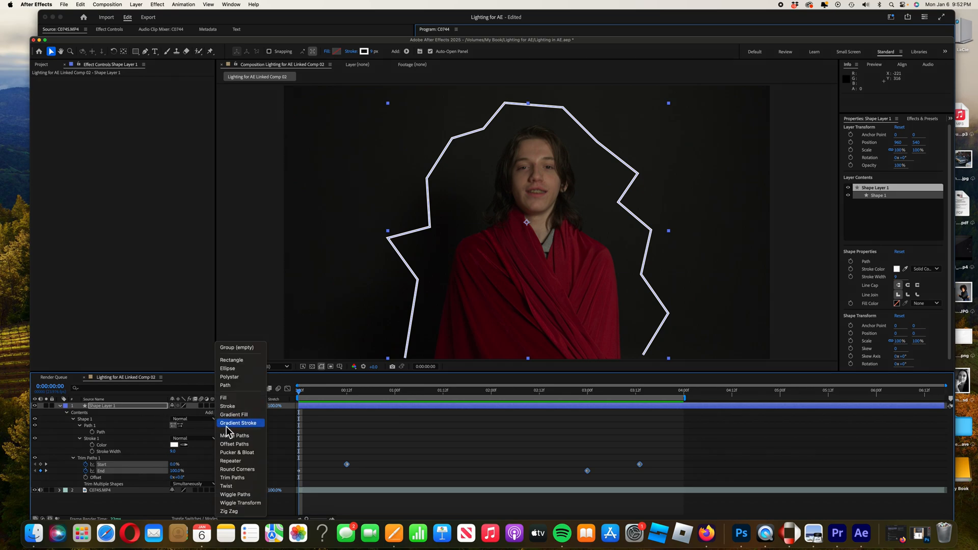
left_click(236, 495)
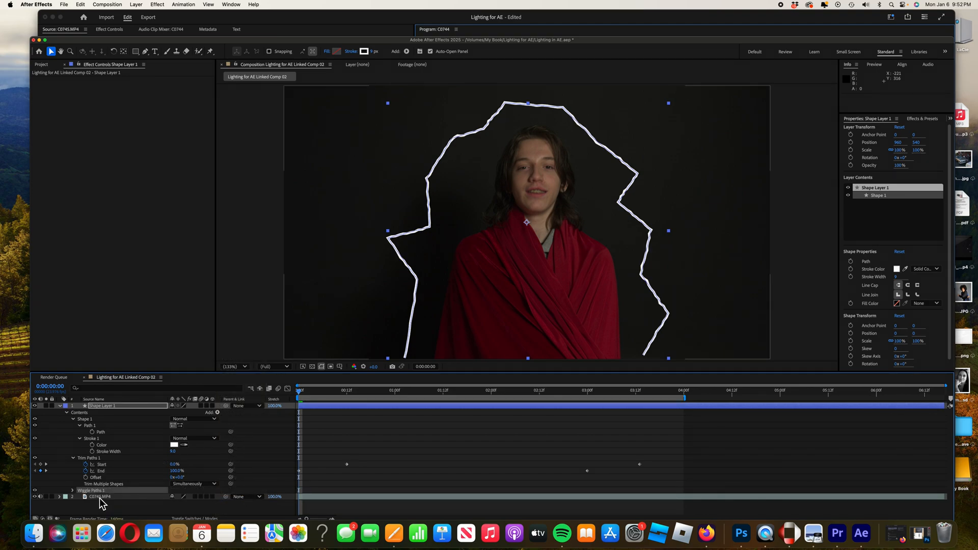
left_click(73, 491)
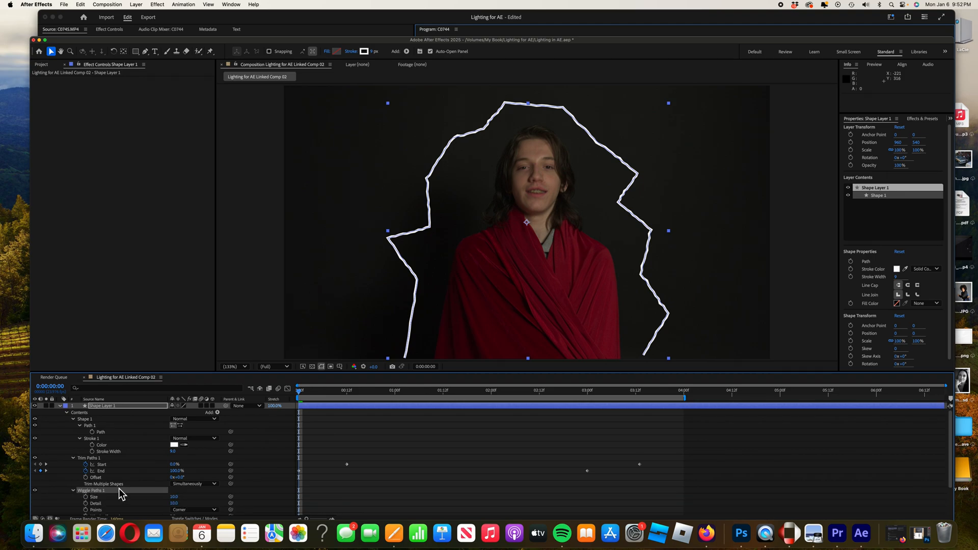
Set the Wiggle Paths Size to 50 and Detail to 30.
scroll(131, 487, "down", 2)
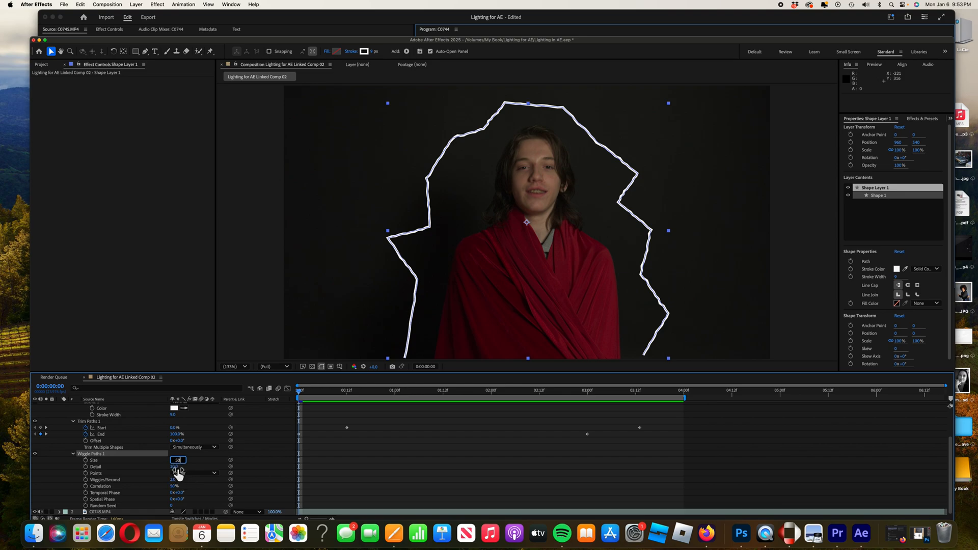
key("Tab")
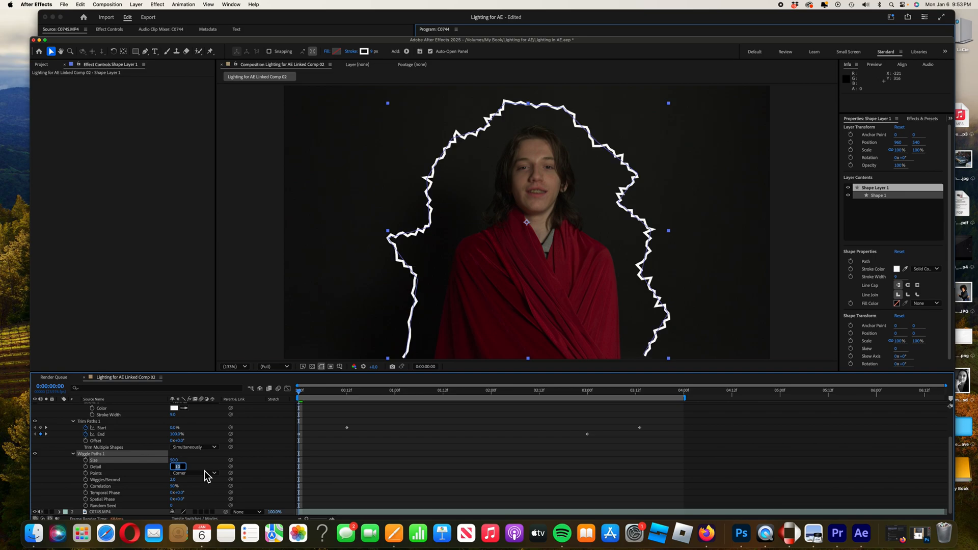
type("30")
Set the Wiggle Paths Correlation to 90%.
left_click(175, 486)
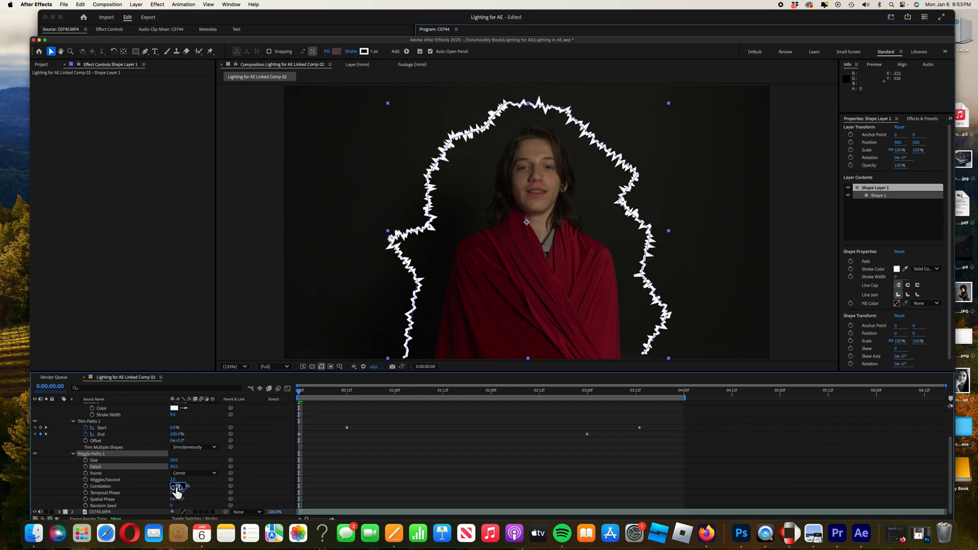
type("90")
key("Return")
left_click(206, 492)
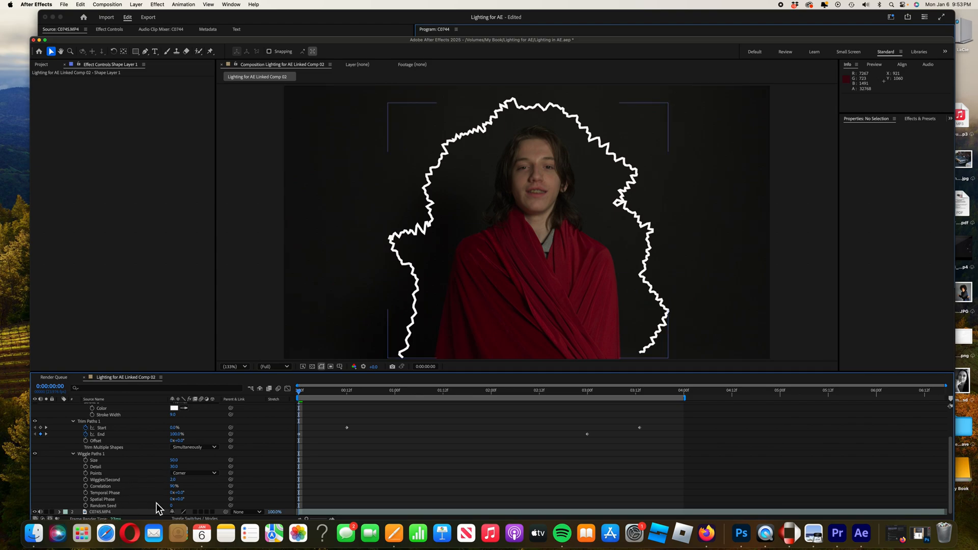
Add an expression to the Wiggle Paths Random Seed driving it with time * 20.
key("space")
left_click(101, 507)
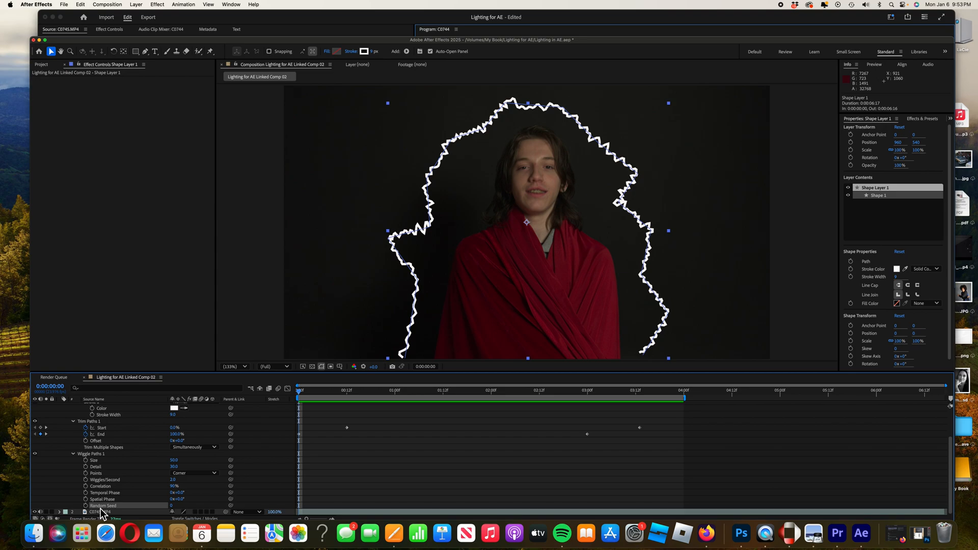
right_click(101, 510)
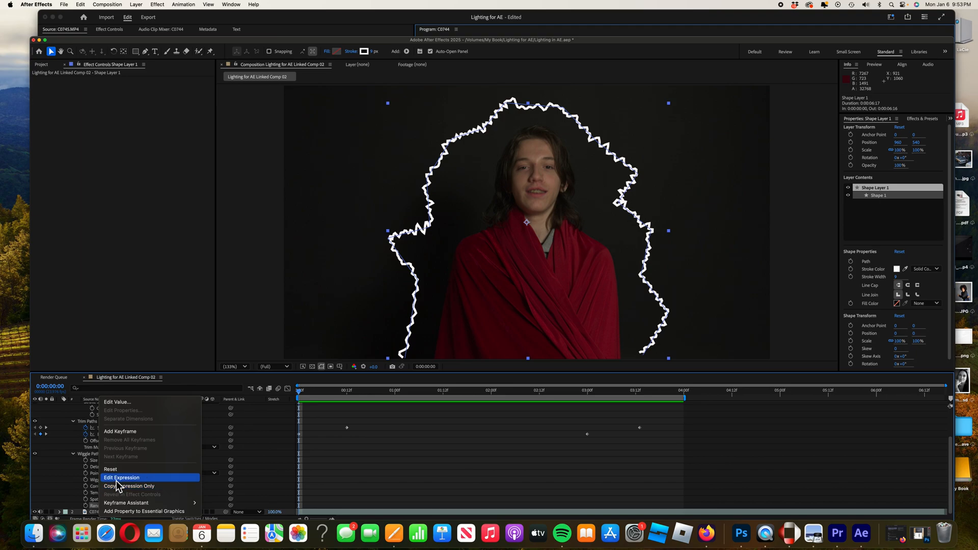
left_click(117, 479)
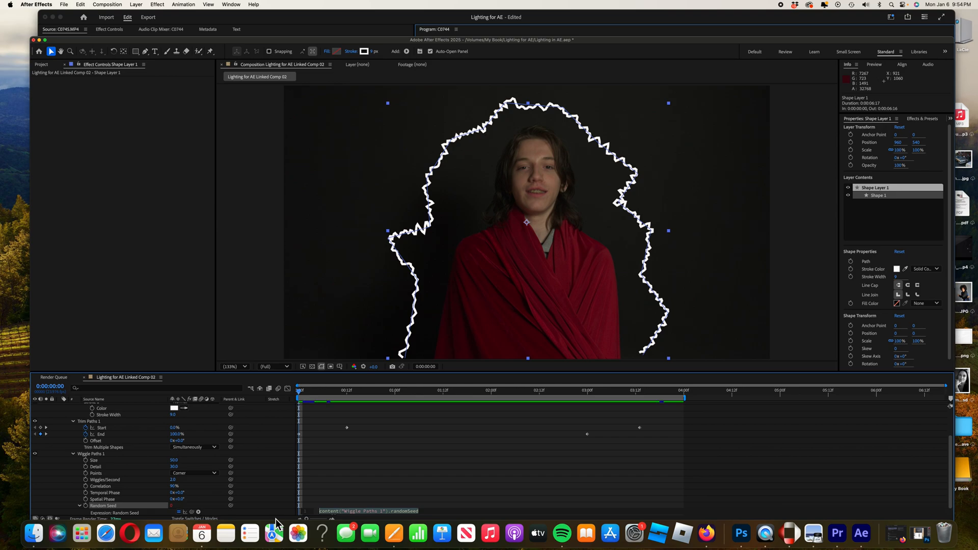
type("t")
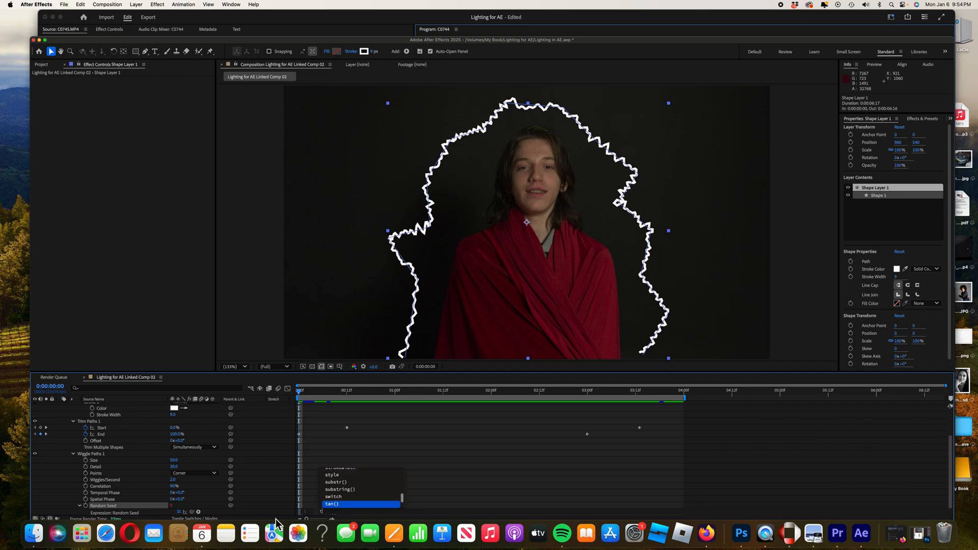
type("ime * 20")
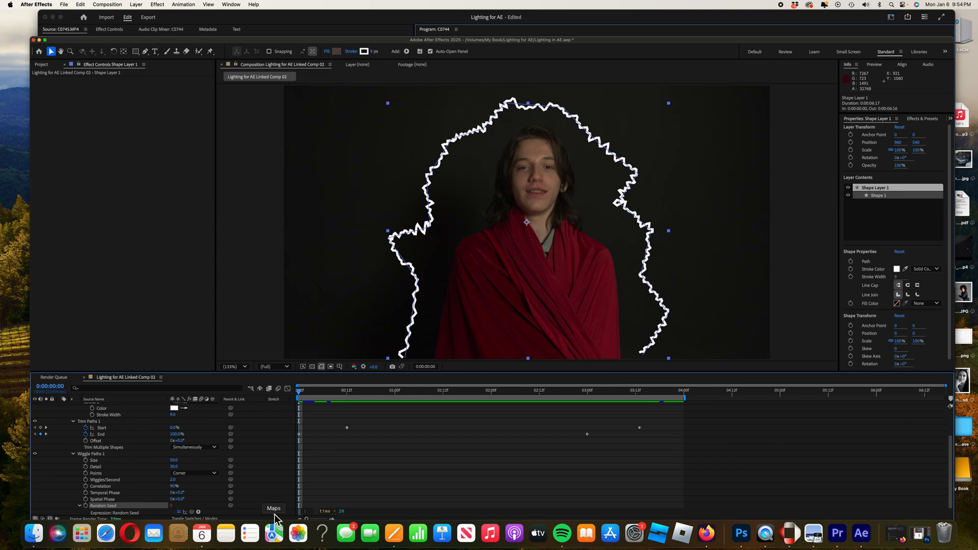
left_click(212, 497)
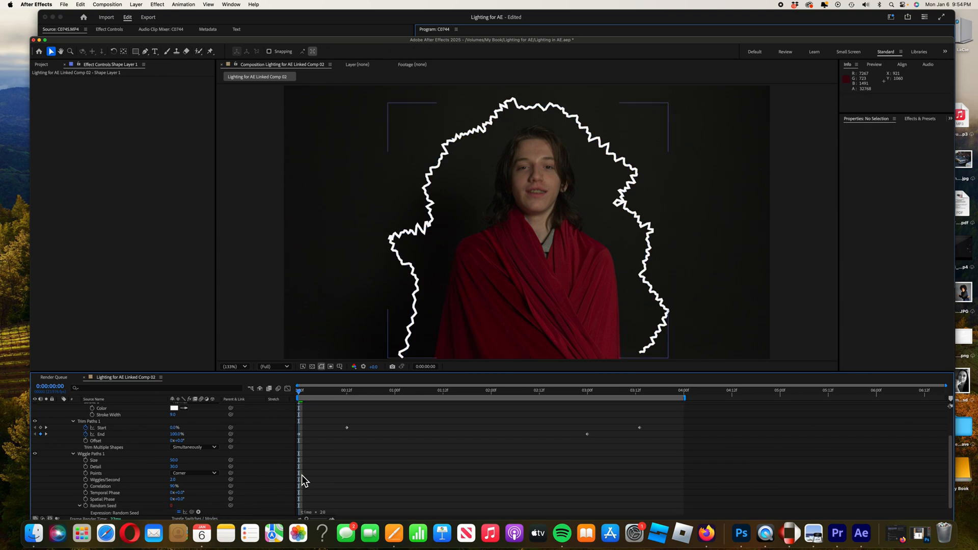
Preview the trim and wiggle animation and return to the start of the timeline.
key("h")
key("space")
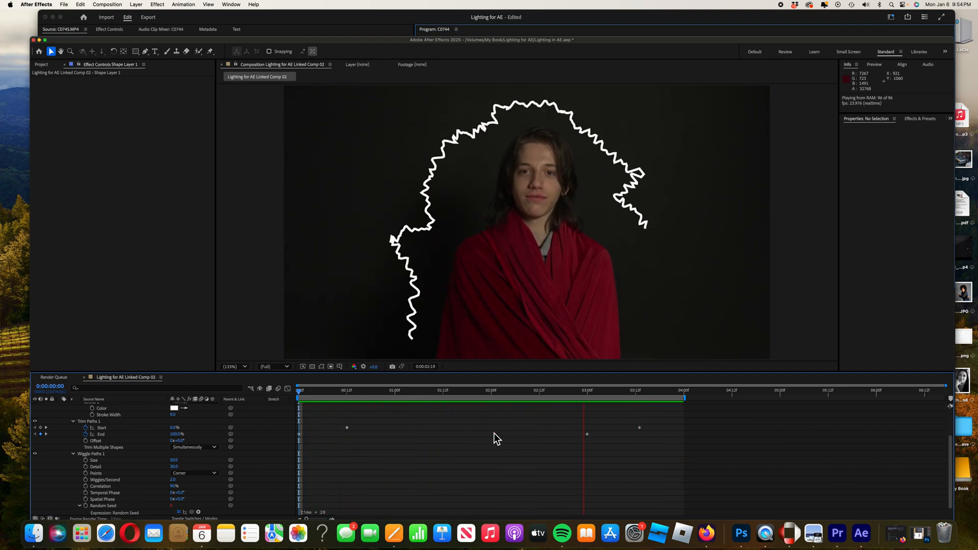
key("space")
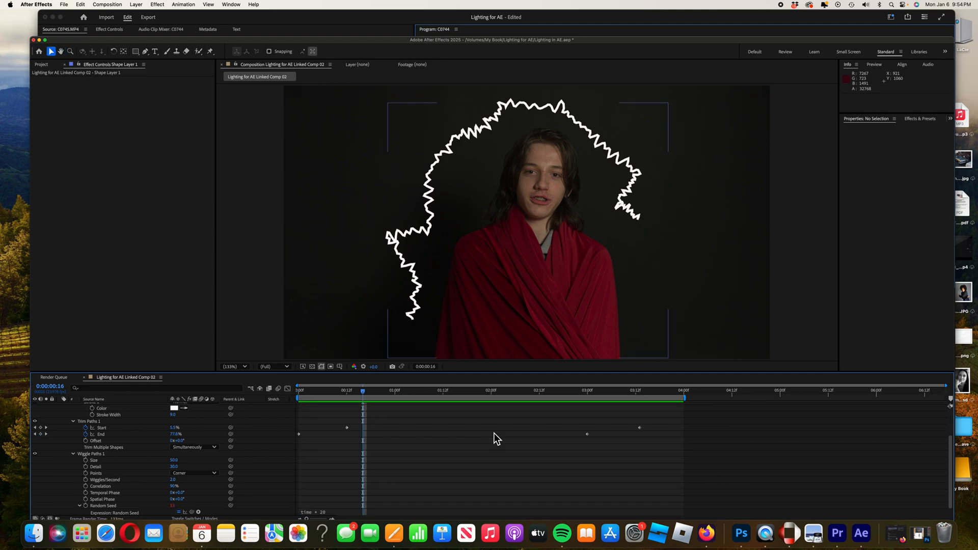
left_click_drag(365, 391, 301, 400)
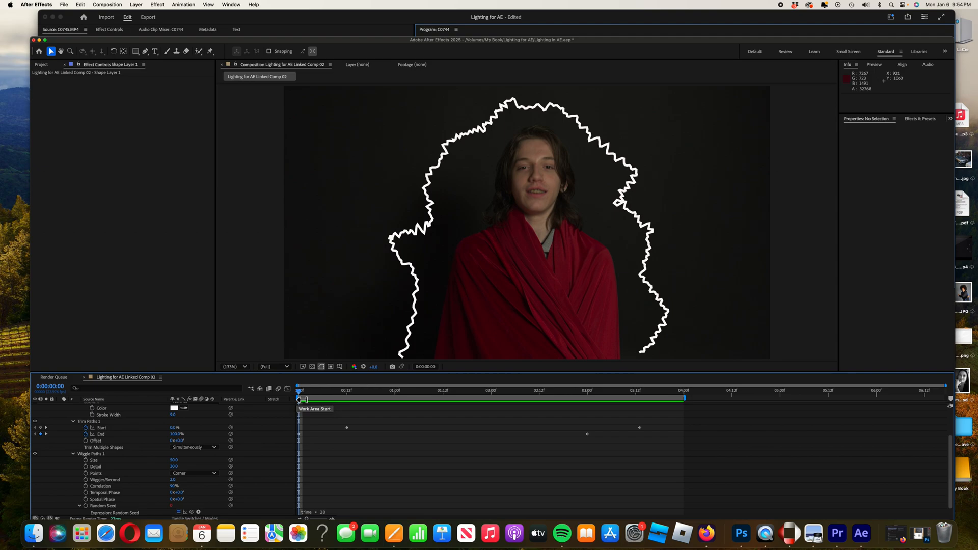
Collapse the layer properties, select Shape Layer 1, and apply the Roughen Edges effect to it.
left_click(73, 454)
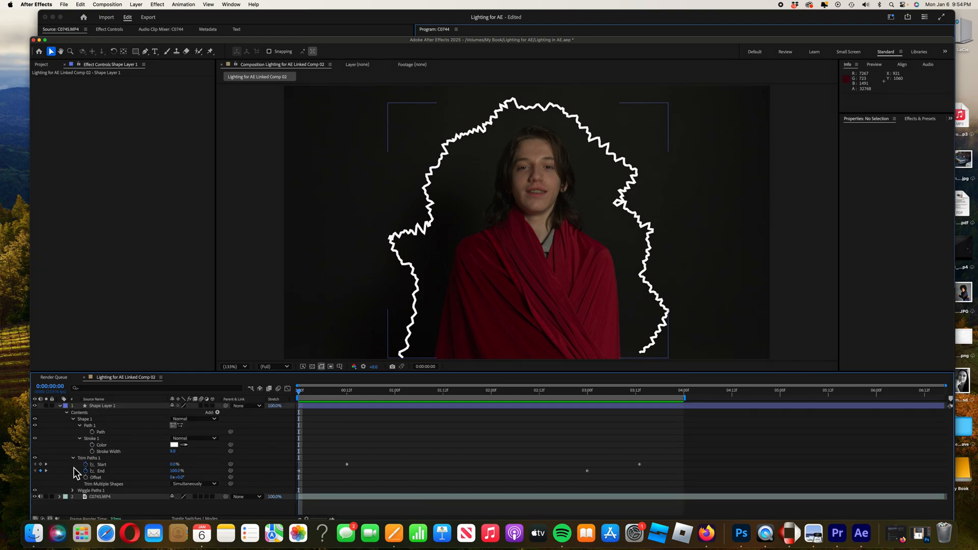
left_click(73, 458)
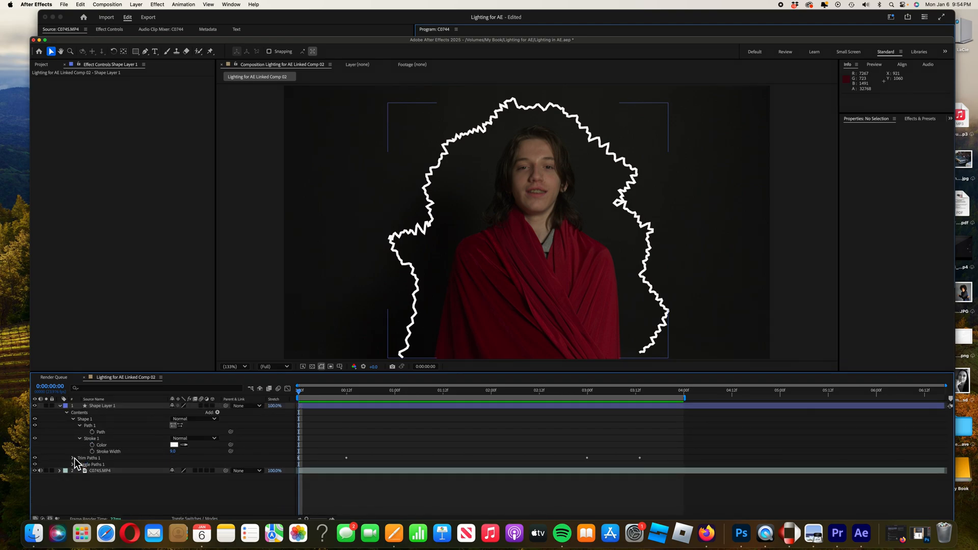
left_click(74, 420)
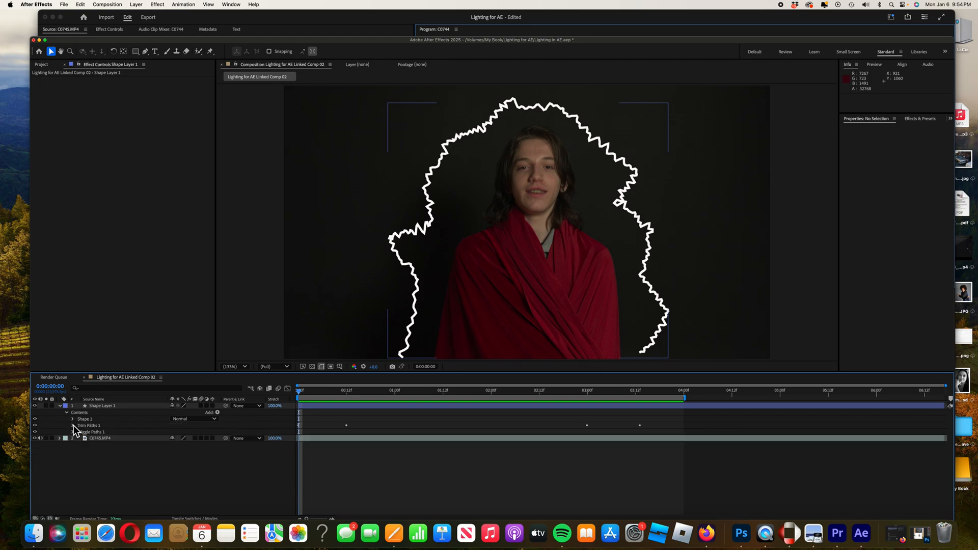
left_click(68, 414)
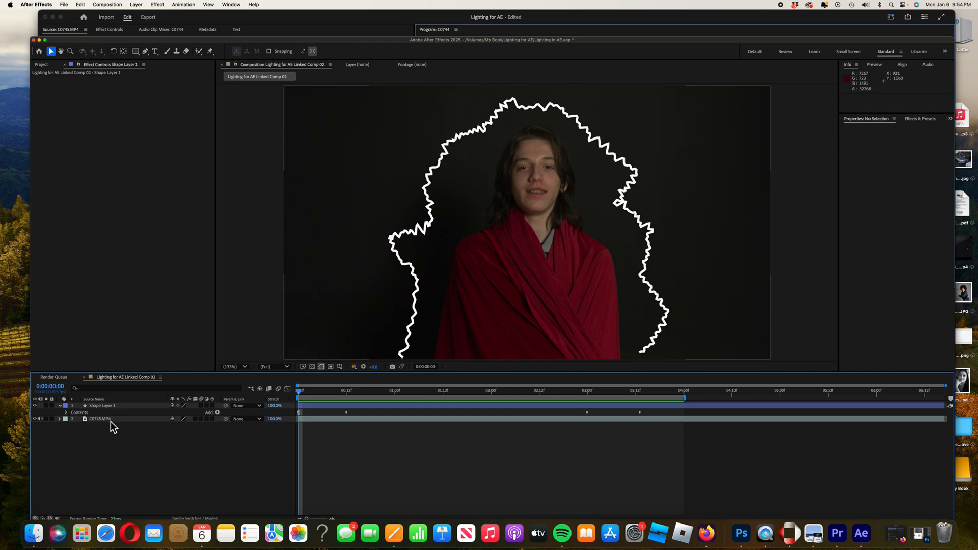
left_click(61, 407)
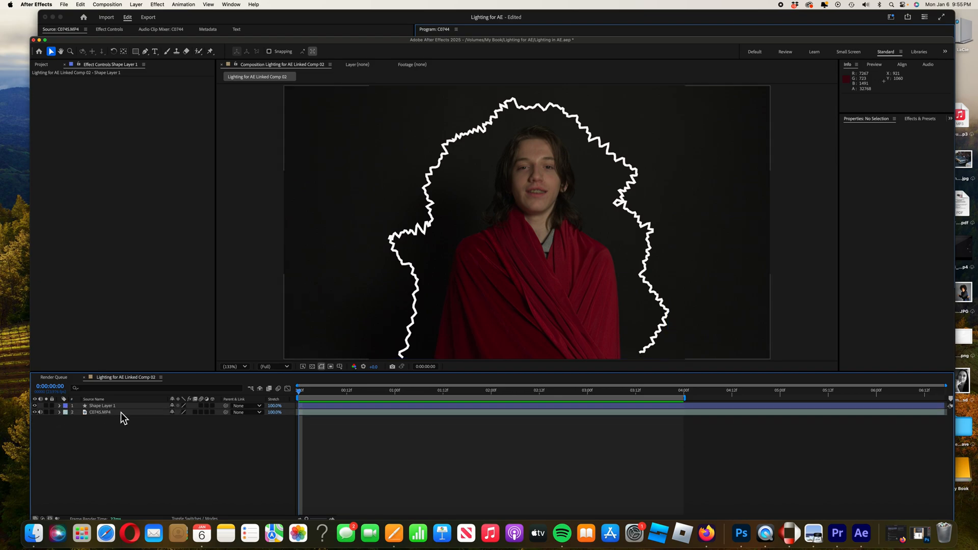
left_click(119, 414)
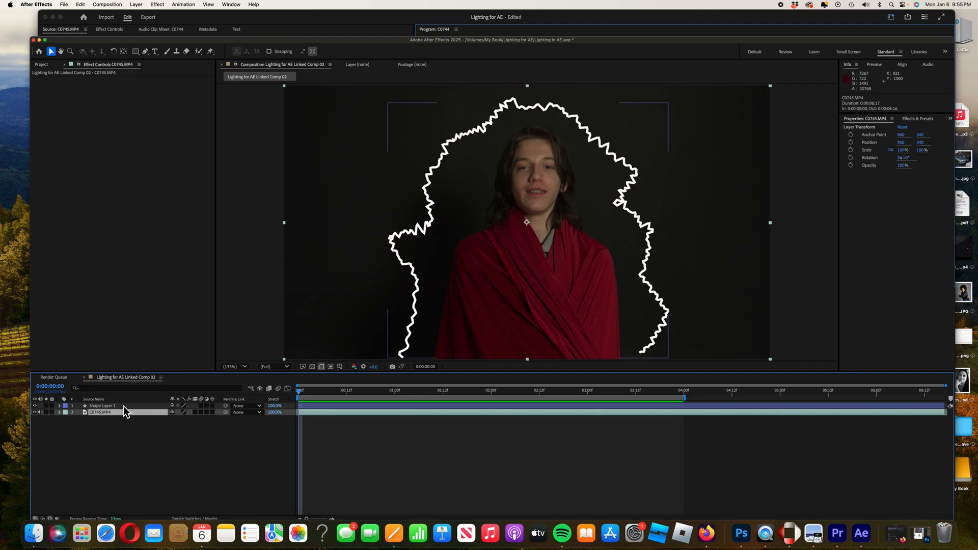
left_click(123, 406)
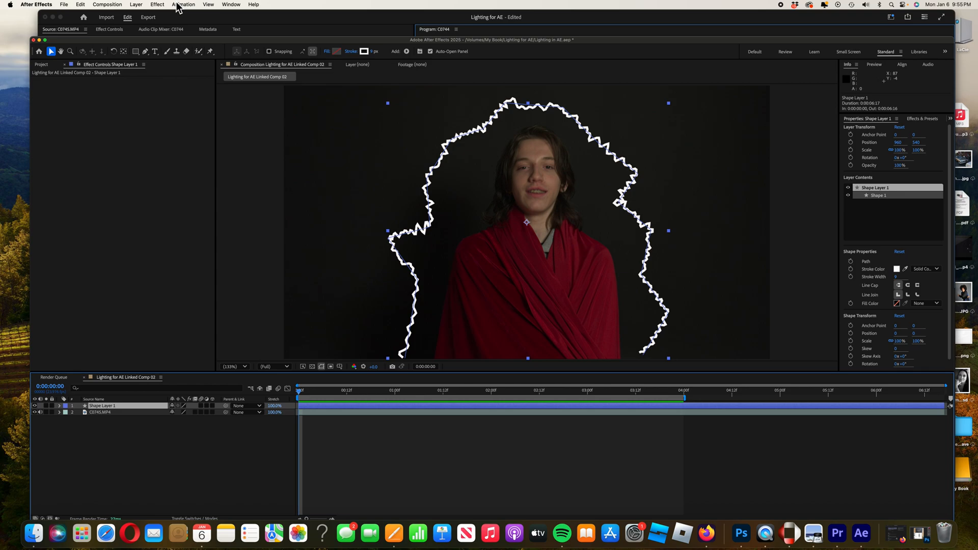
left_click(161, 6)
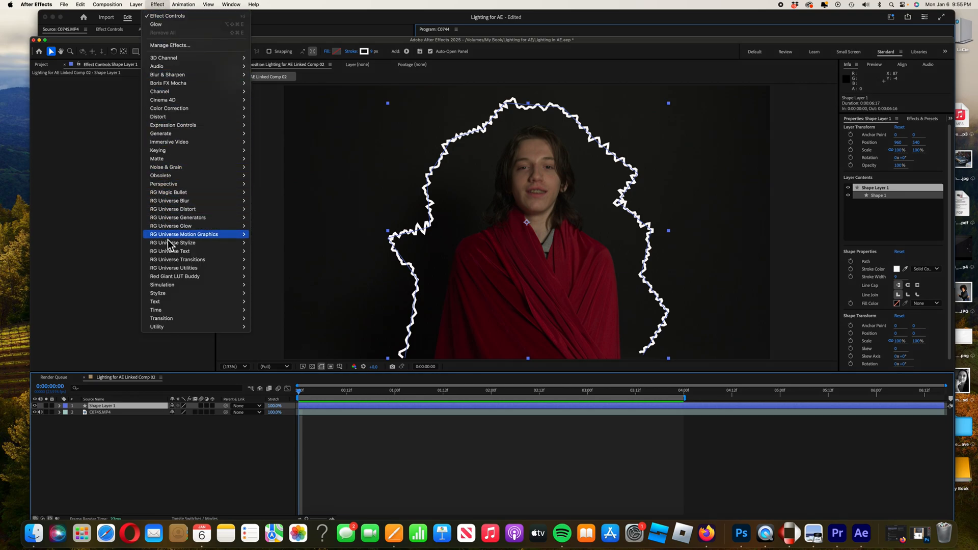
mouse_move(170, 294)
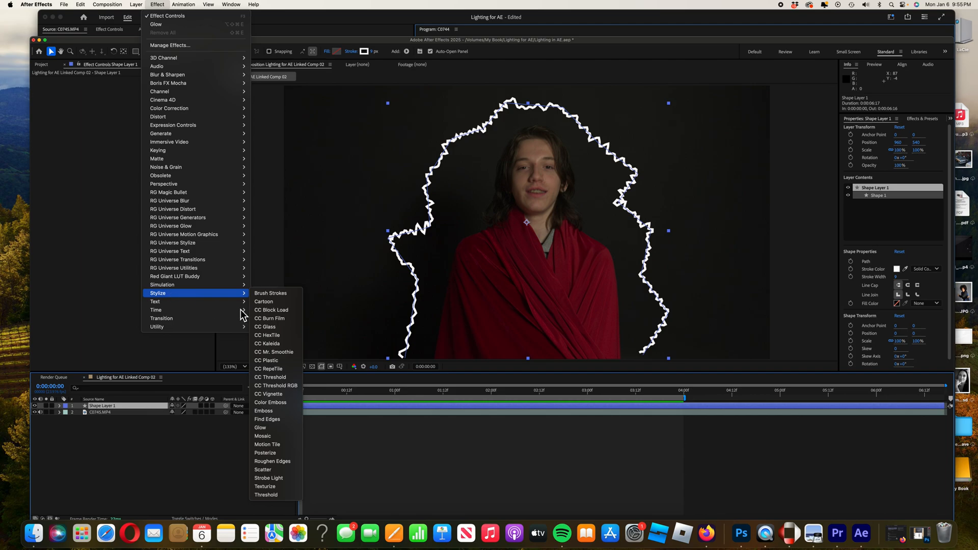
left_click(282, 464)
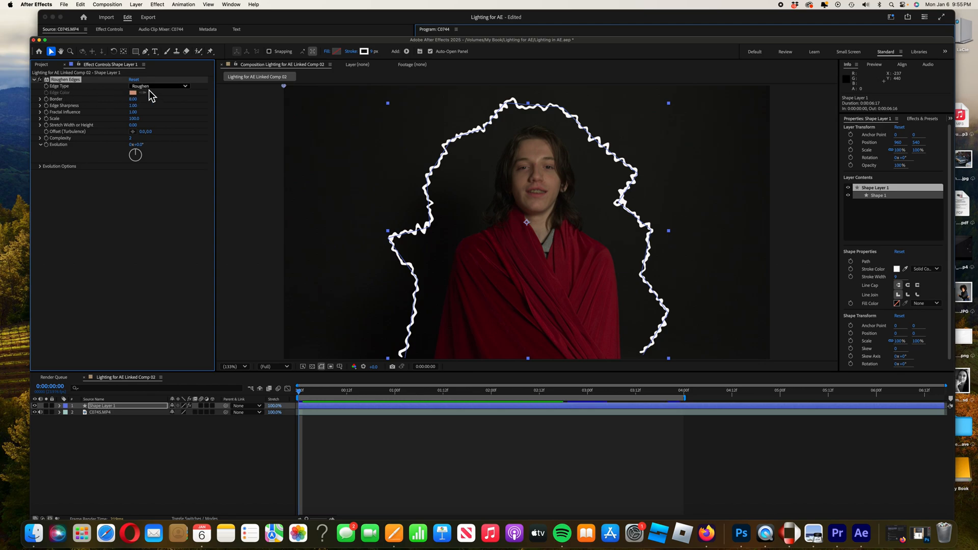
Set Roughen Edges Edge Type to Spiky and Border to 10.
left_click(187, 87)
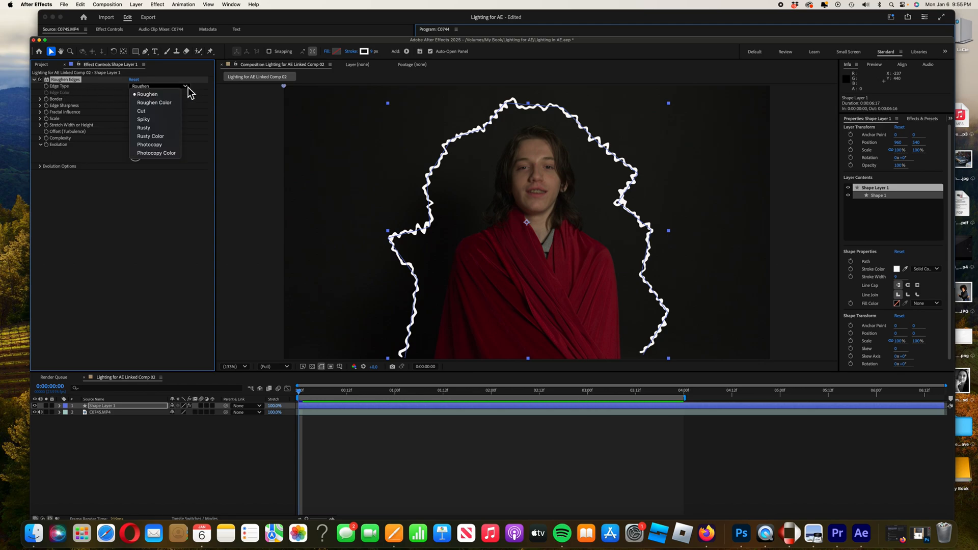
left_click(161, 127)
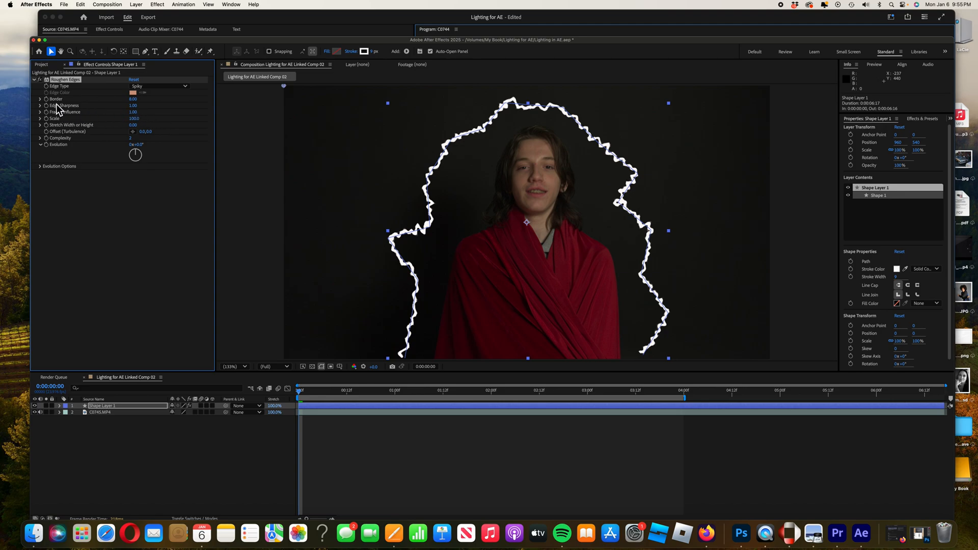
left_click(133, 99)
type("10")
left_click(181, 125)
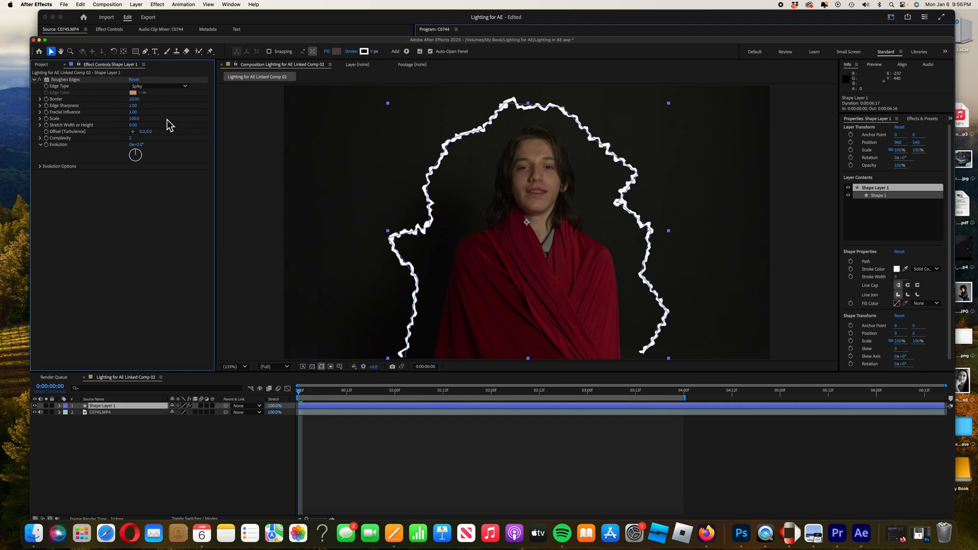
Set Roughen Edges Edge Sharpness to 10 and Scale to 150.
left_click(134, 106)
type("10")
key("Return")
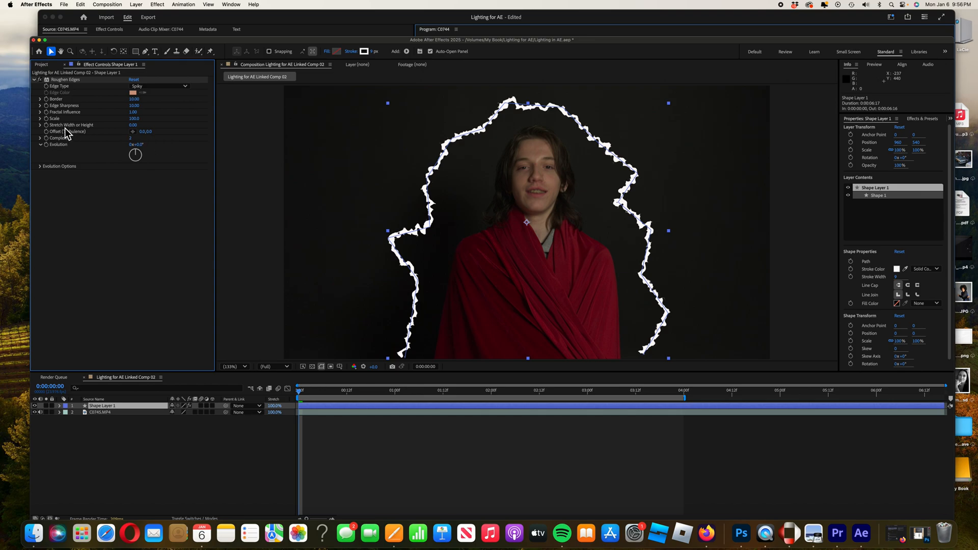
left_click(136, 119)
type("150")
left_click(198, 169)
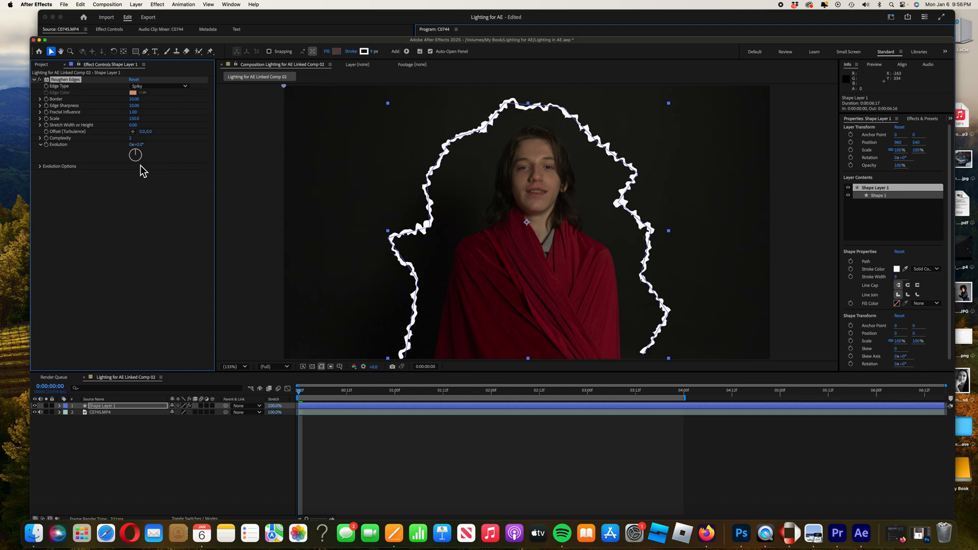
Preview the roughened lightning animation from the start of the timeline.
left_click(302, 399)
key("space")
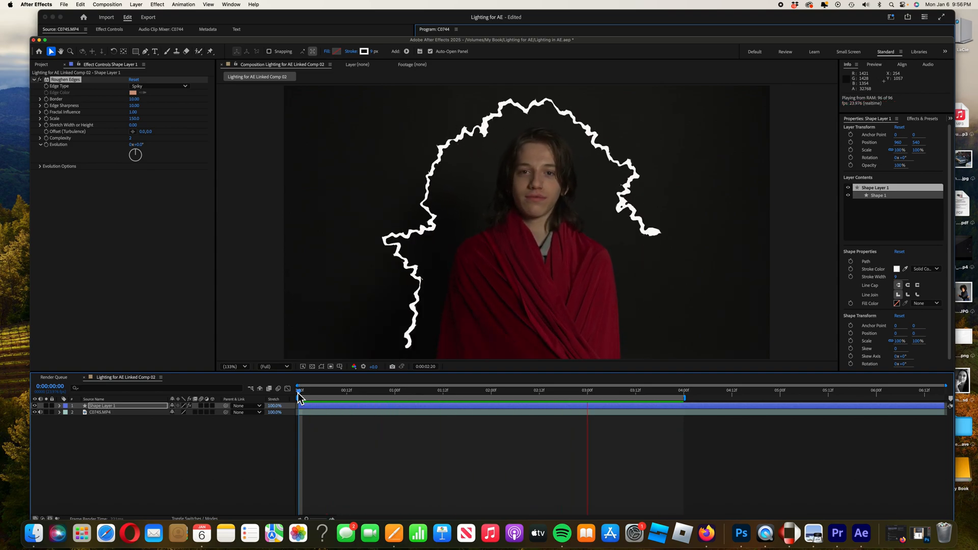
key("space")
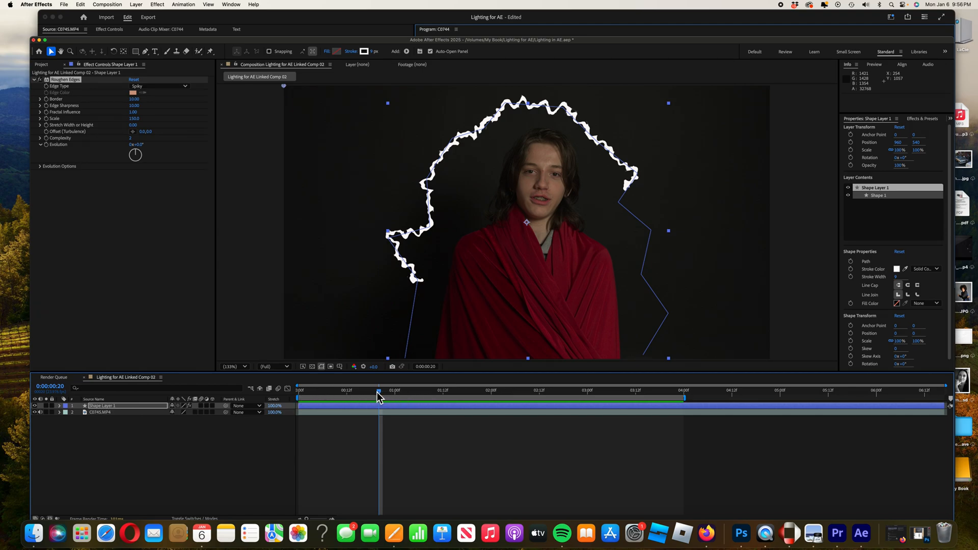
left_click_drag(378, 392, 298, 402)
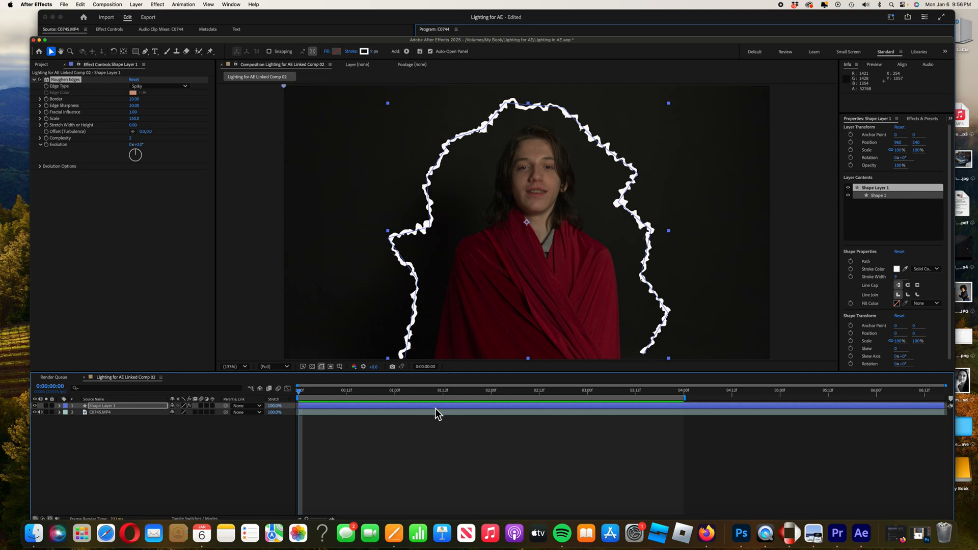
Collapse Roughen Edges and apply the Turbulent Displace effect to the shape layer.
left_click(34, 80)
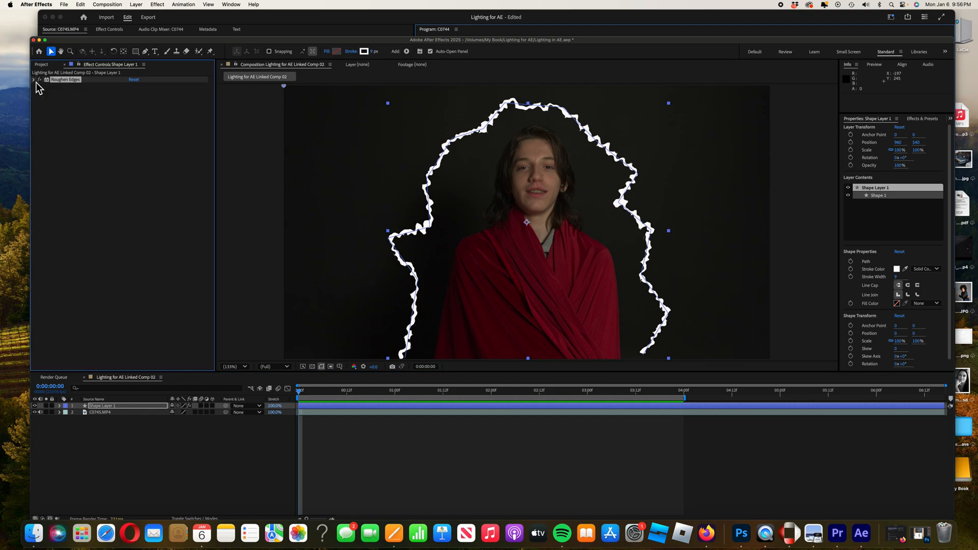
left_click(158, 5)
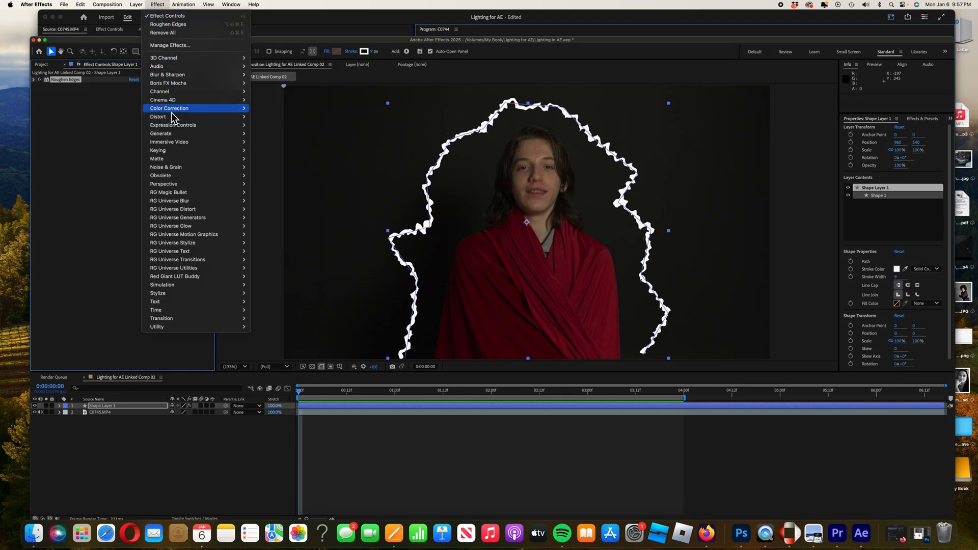
mouse_move(173, 118)
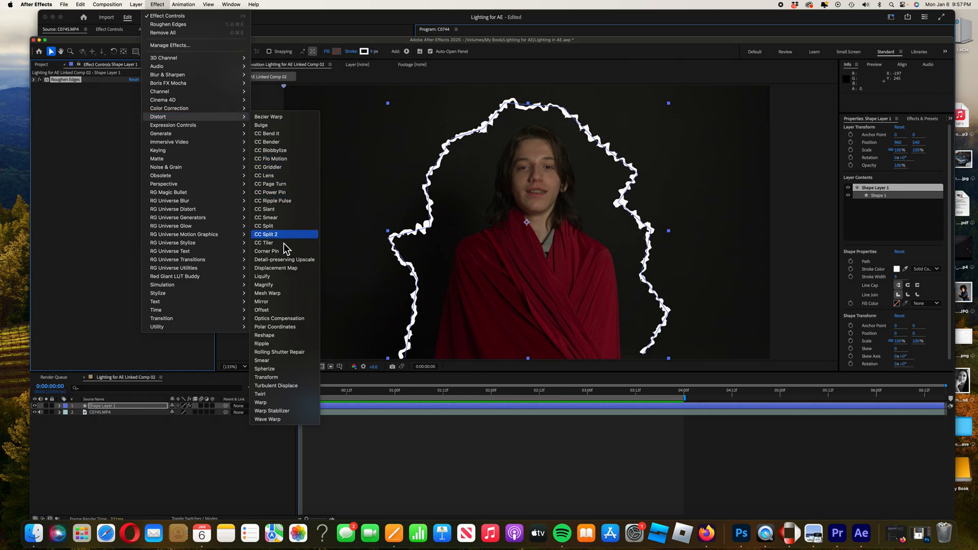
left_click(289, 386)
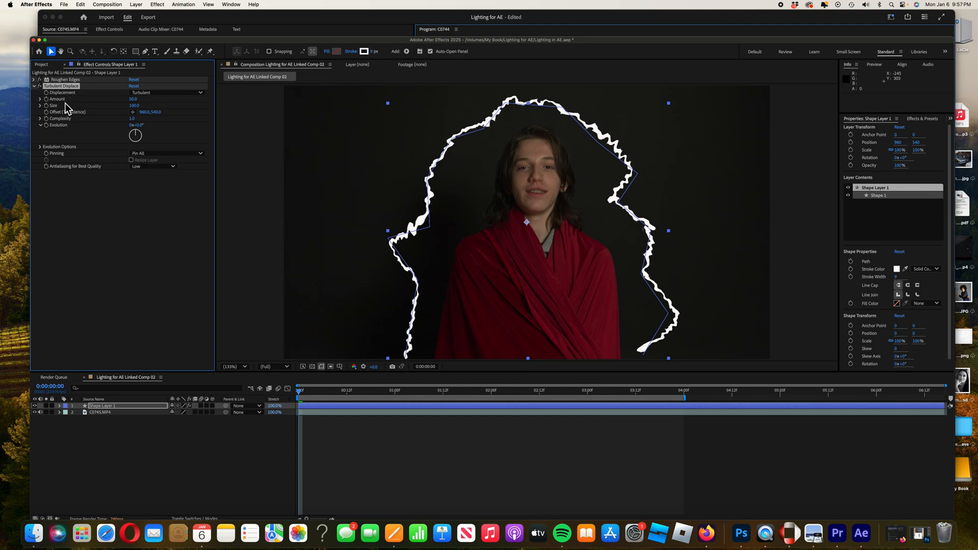
Set Turbulent Displace Amount to 100 and Size to 200.
left_click(134, 101)
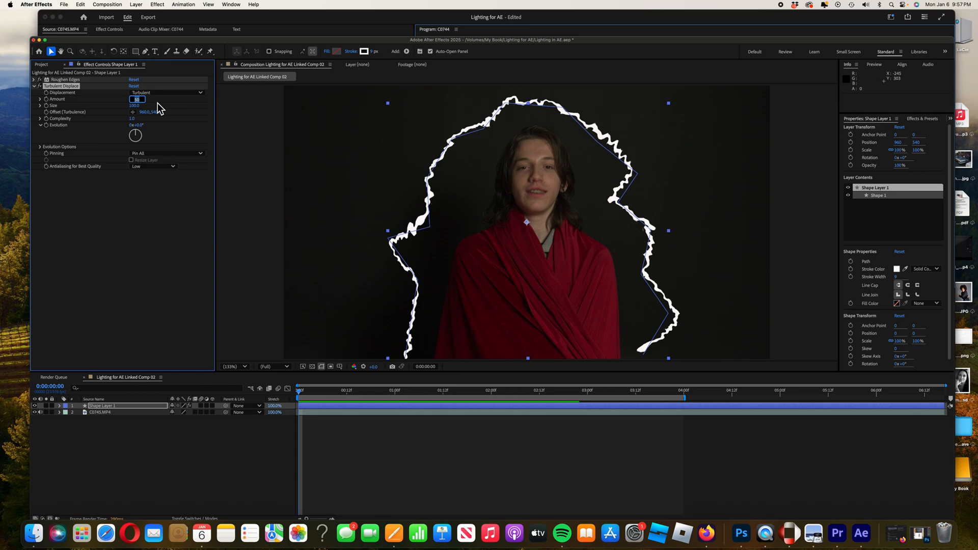
type("100")
left_click(136, 106)
type("2")
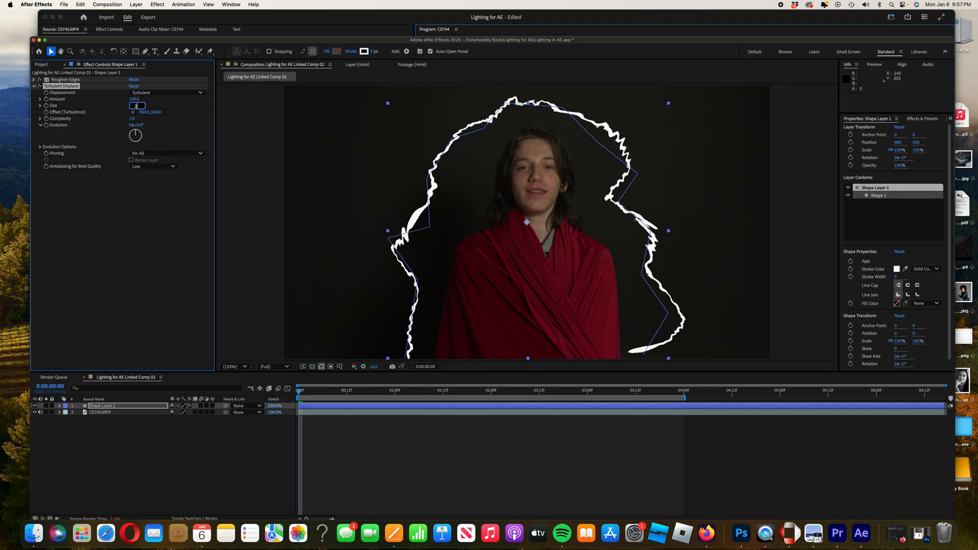
type("00")
left_click(164, 198)
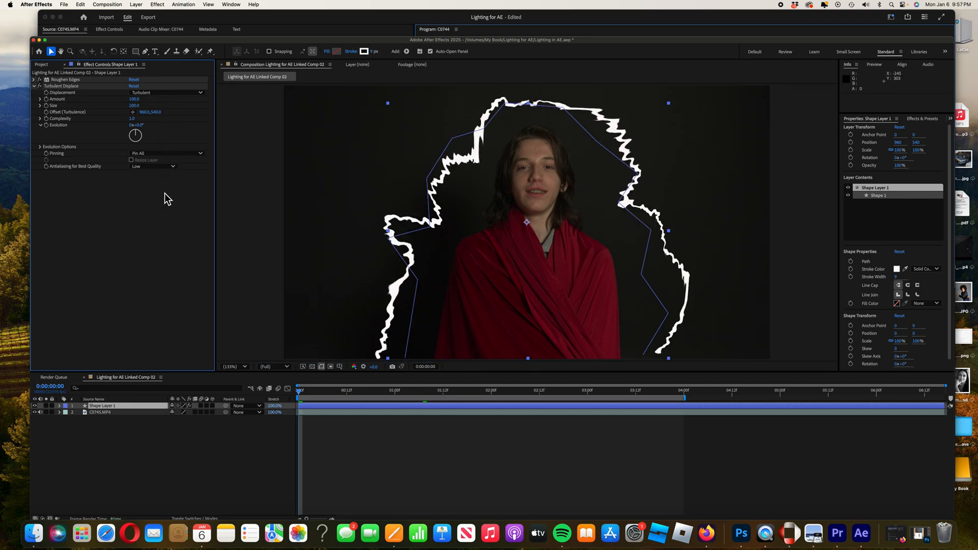
Preview the displaced lightning animation.
key("space")
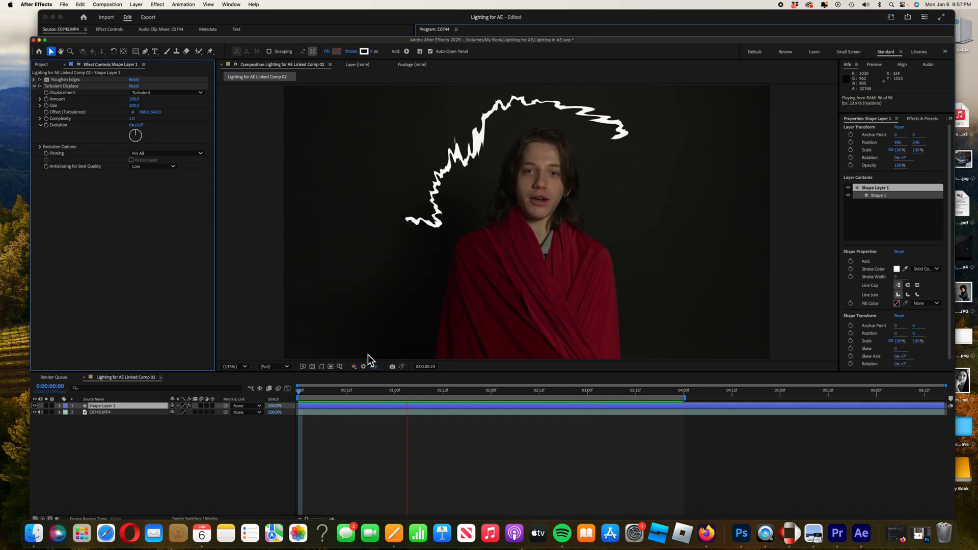
key("space")
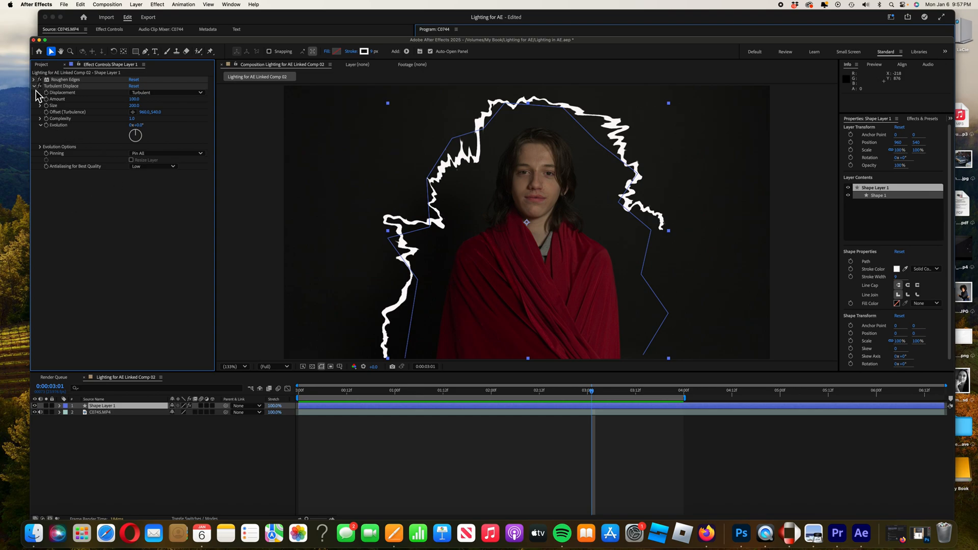
Collapse Turbulent Displace and apply the Wave Warp effect to the shape layer.
left_click(34, 88)
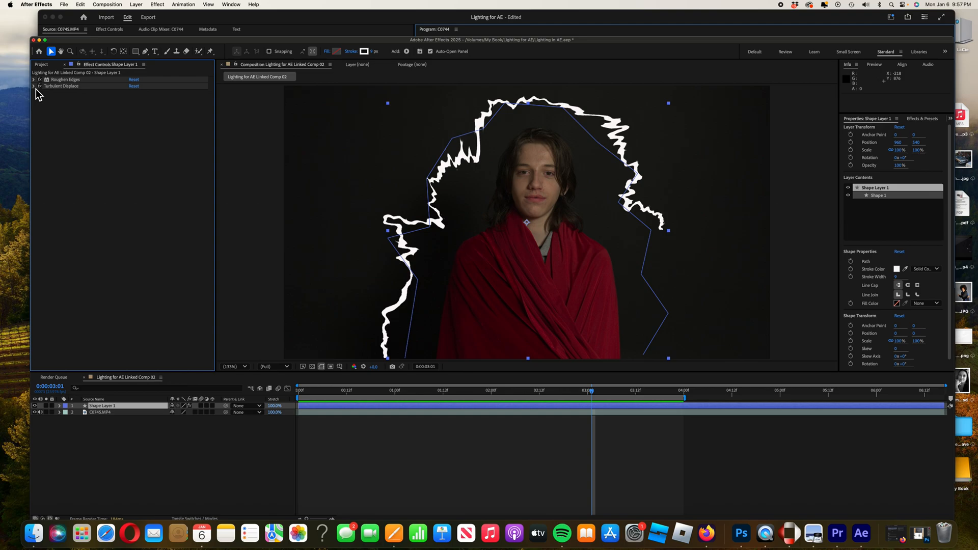
left_click(157, 5)
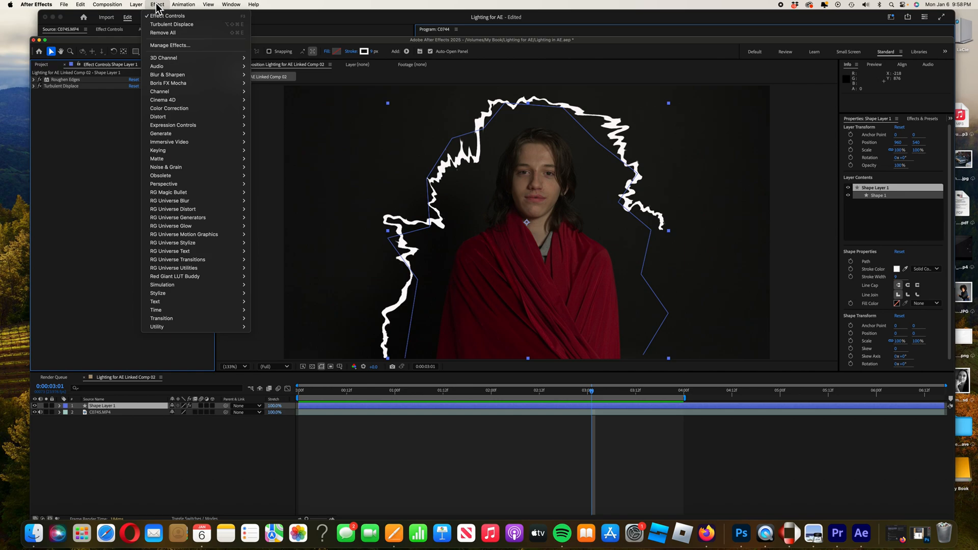
mouse_move(166, 122)
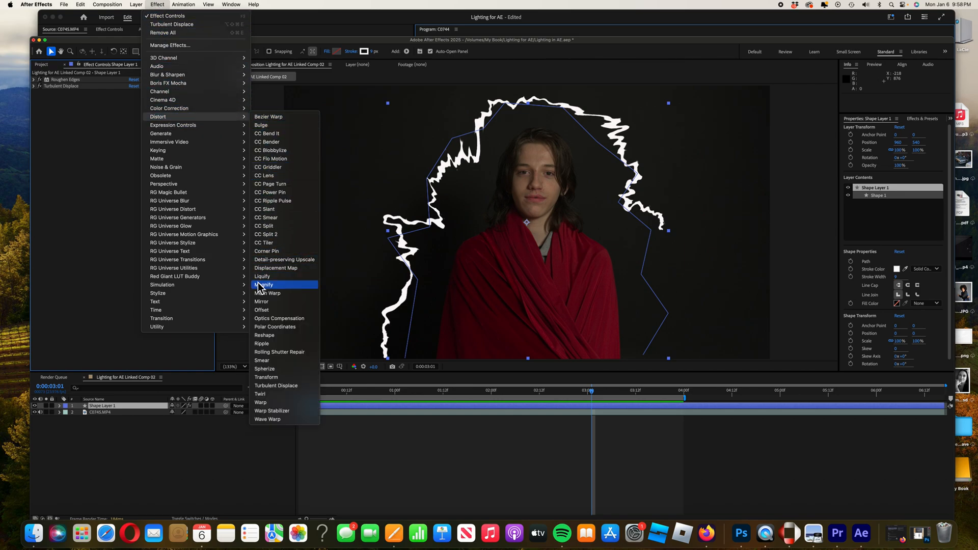
left_click(275, 422)
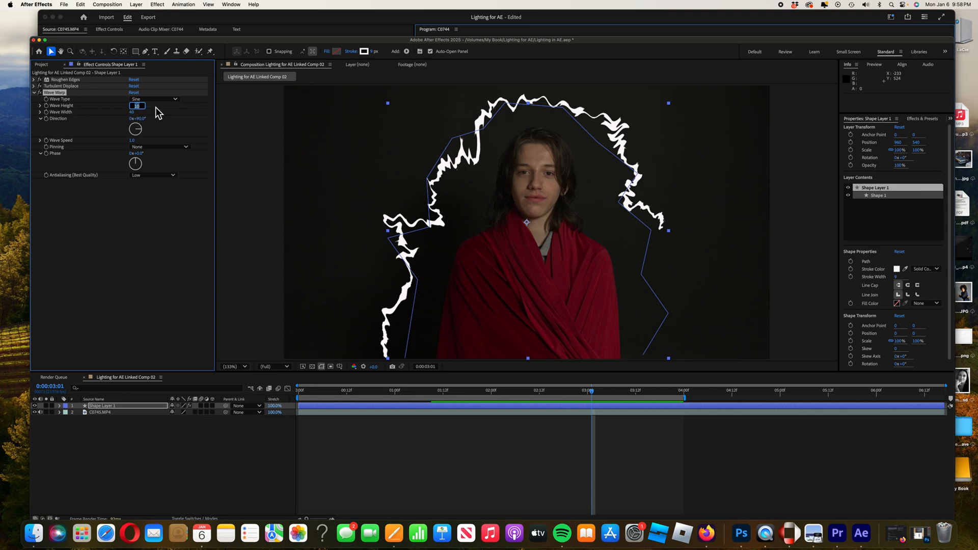
Set the Wave Warp Wave Height to 20 and Wave Width to 60.
type("20")
key("Return")
left_click(133, 112)
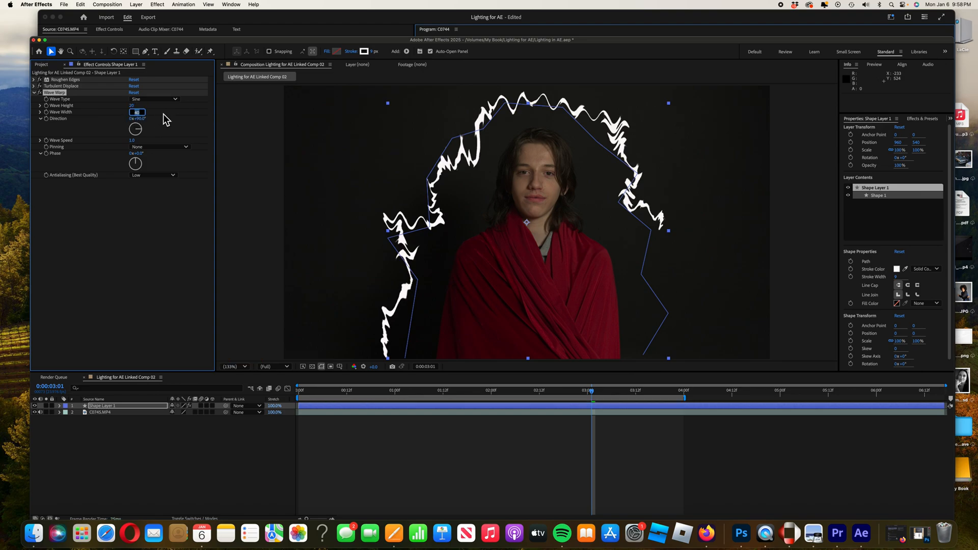
type("60")
key("Return")
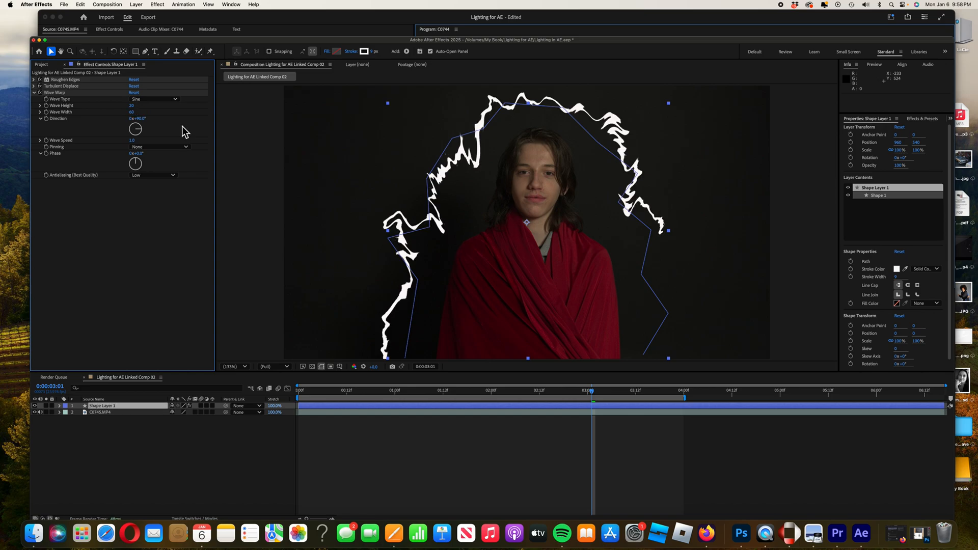
Collapse Wave Warp and add a new adjustment layer to the composition.
left_click(34, 93)
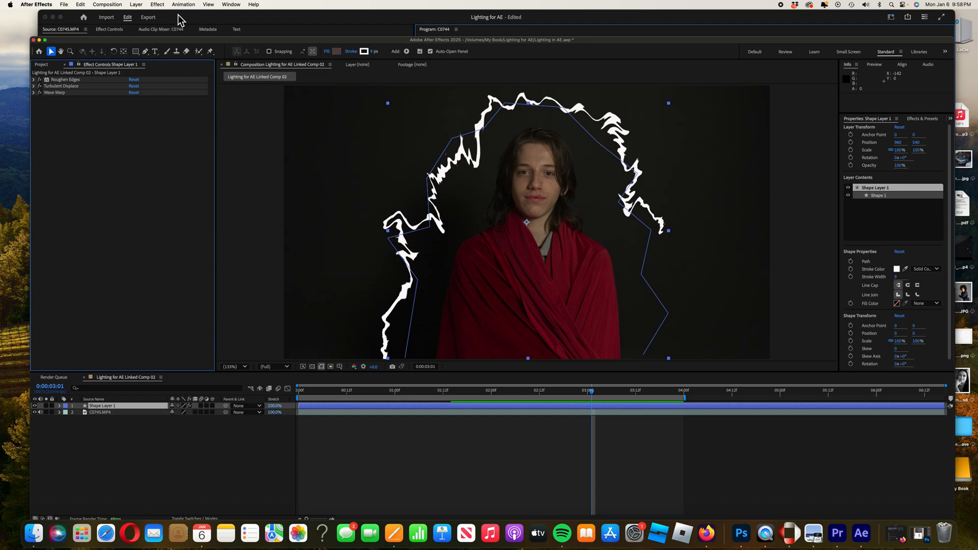
left_click(137, 6)
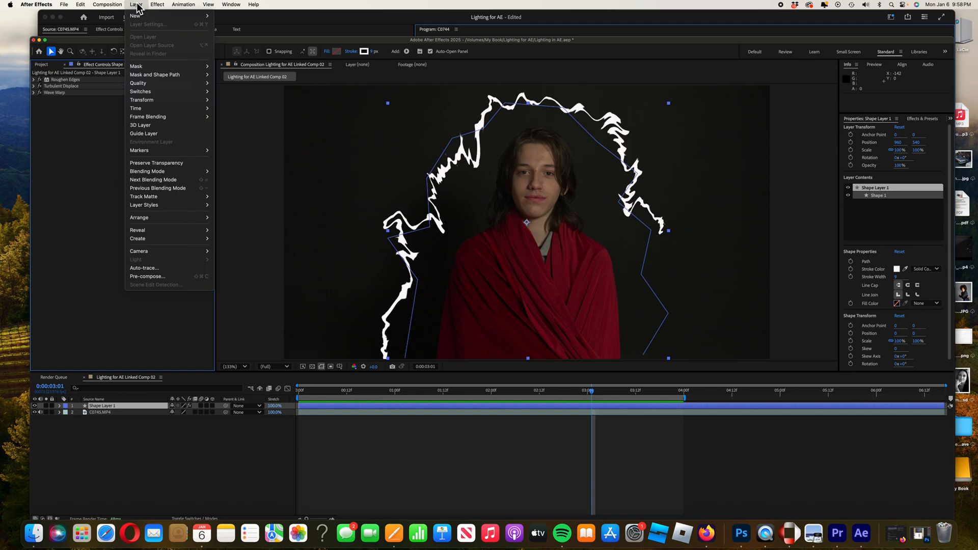
mouse_move(137, 16)
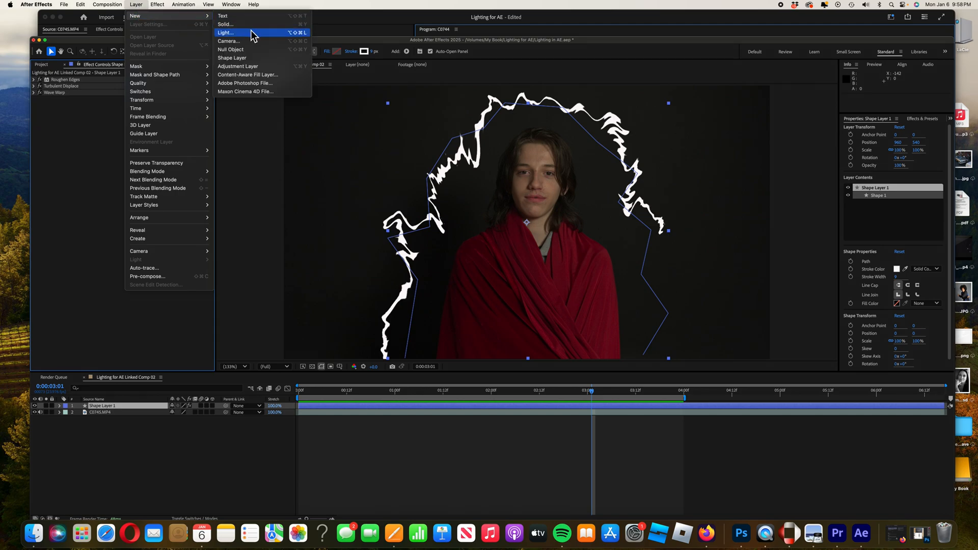
left_click(253, 71)
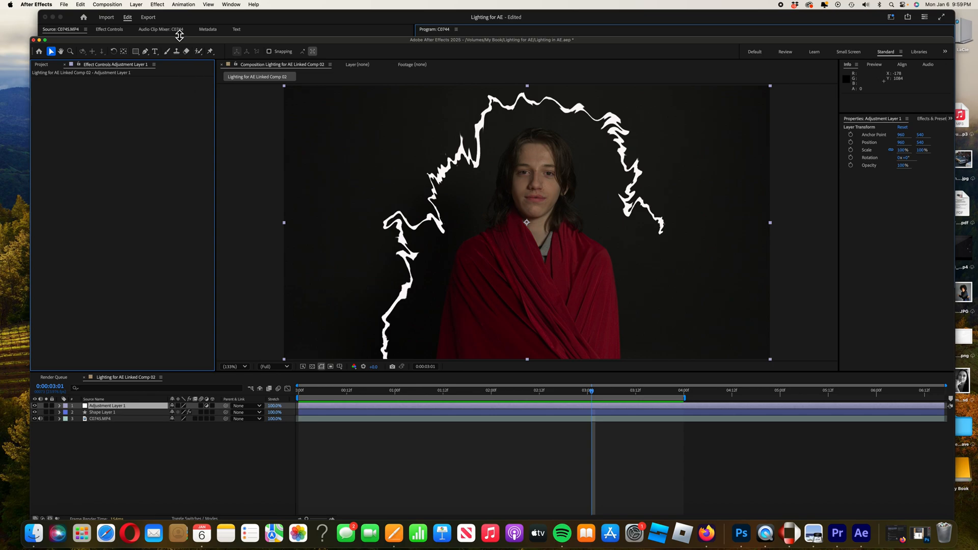
Apply the Stylize Glow effect to the adjustment layer and set Glow Intensity to 2.
left_click(158, 5)
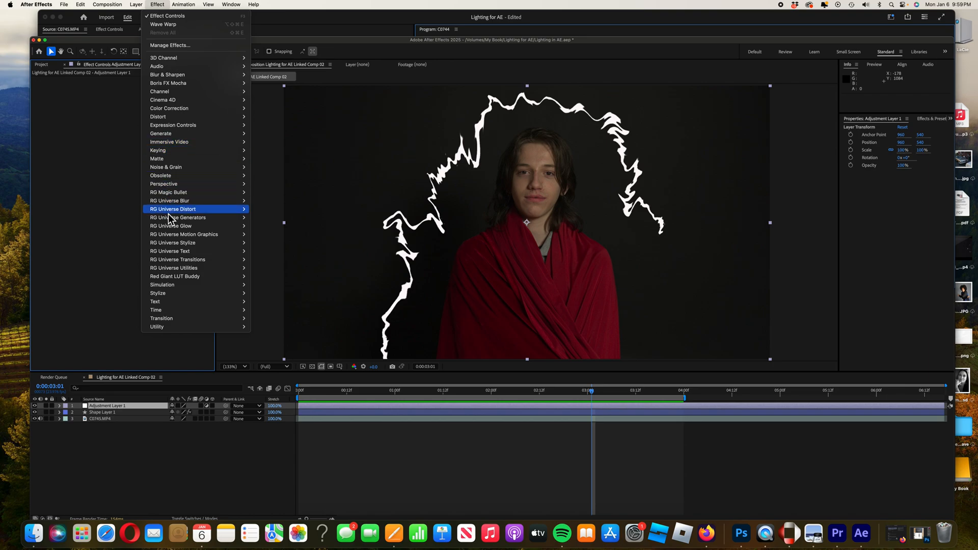
mouse_move(177, 296)
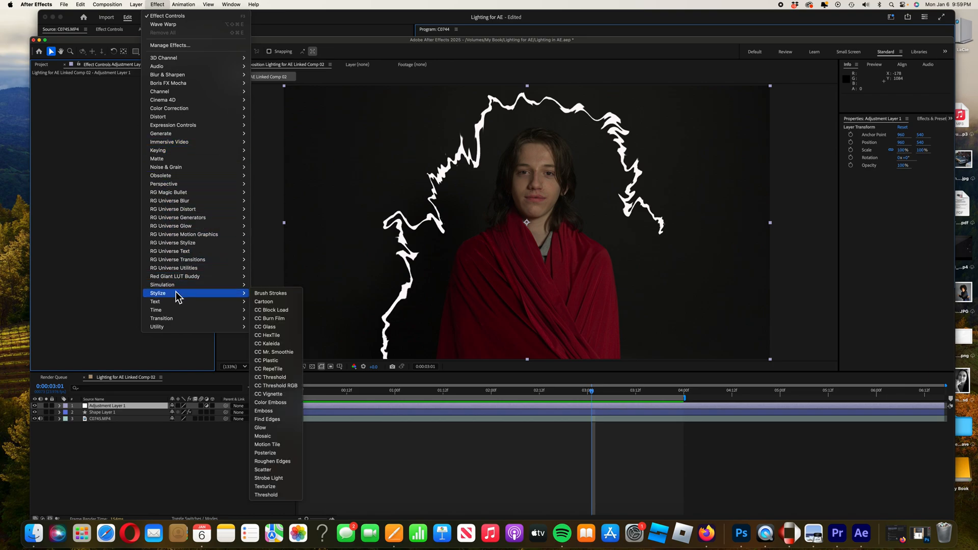
left_click(271, 429)
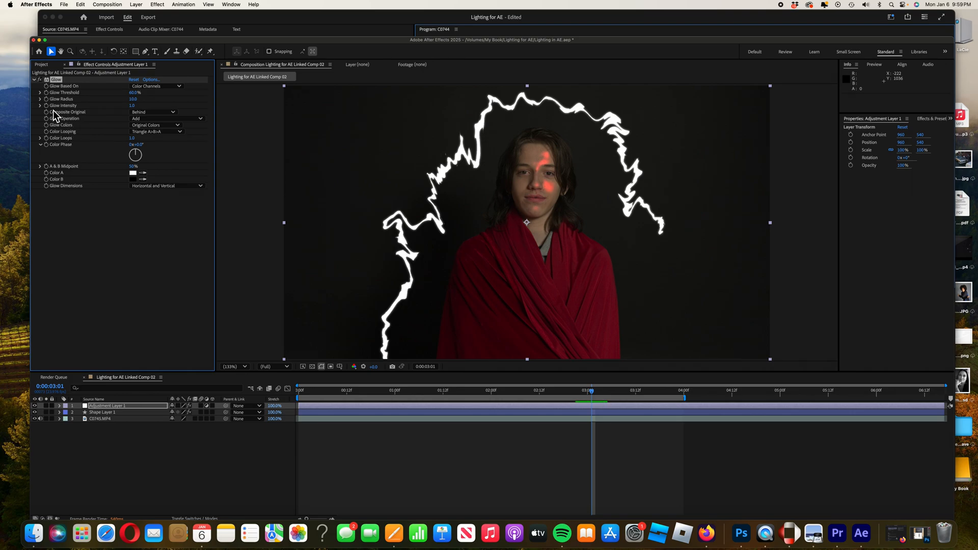
left_click(132, 106)
type("2")
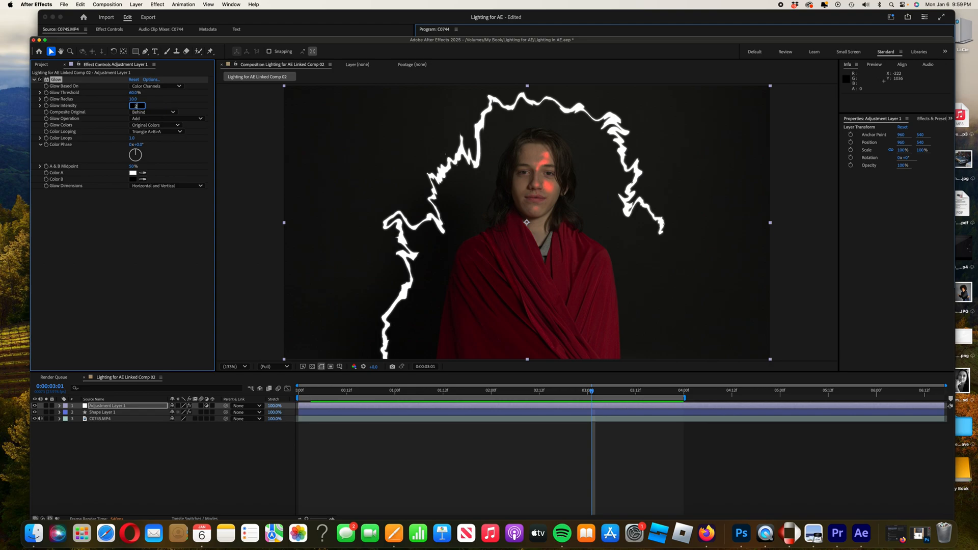
left_click(199, 141)
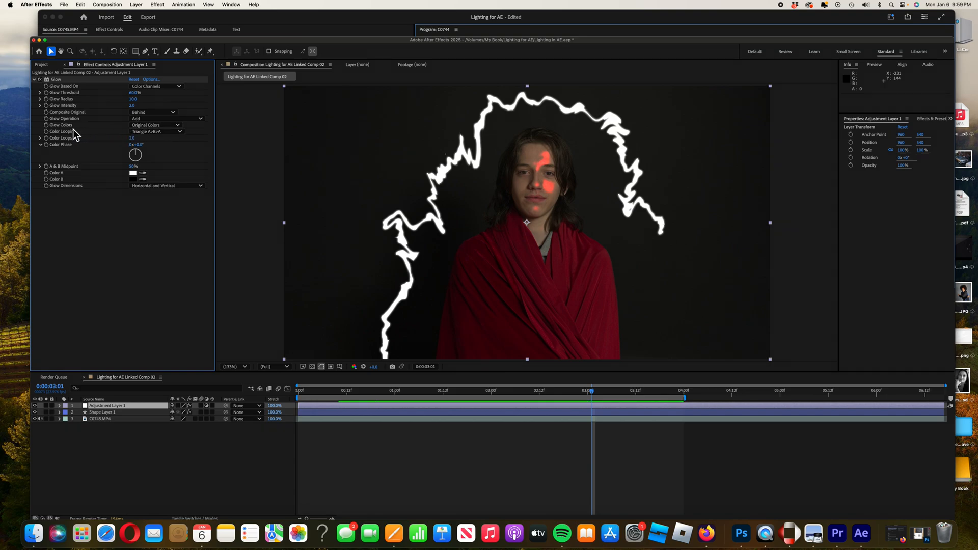
Set Glow Colors to A & B Colors and Color Looping to Sawtooth B>A.
left_click(179, 127)
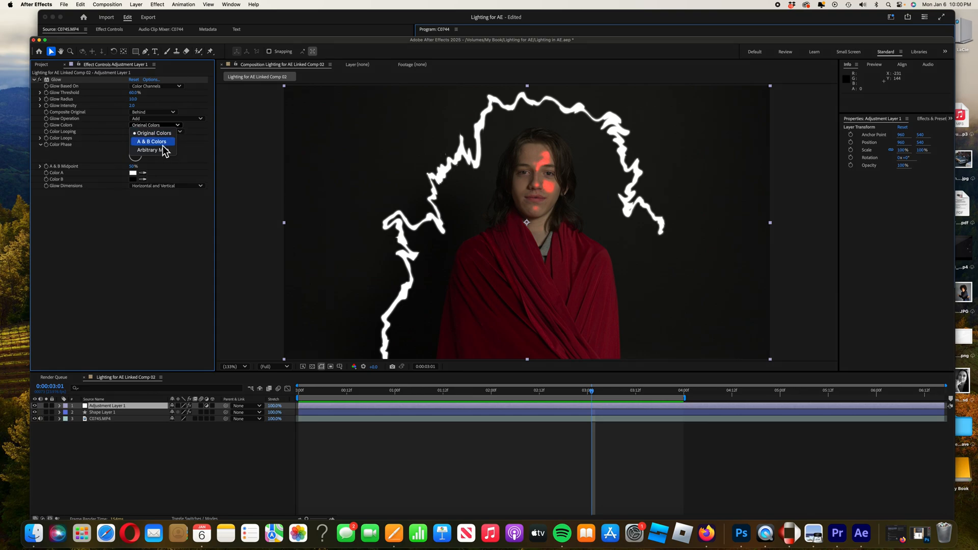
left_click(162, 143)
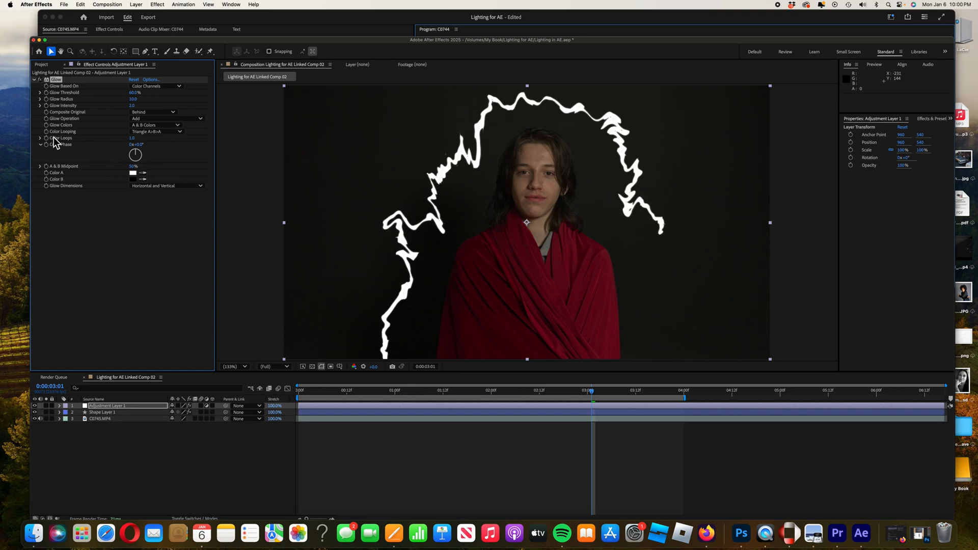
left_click(181, 133)
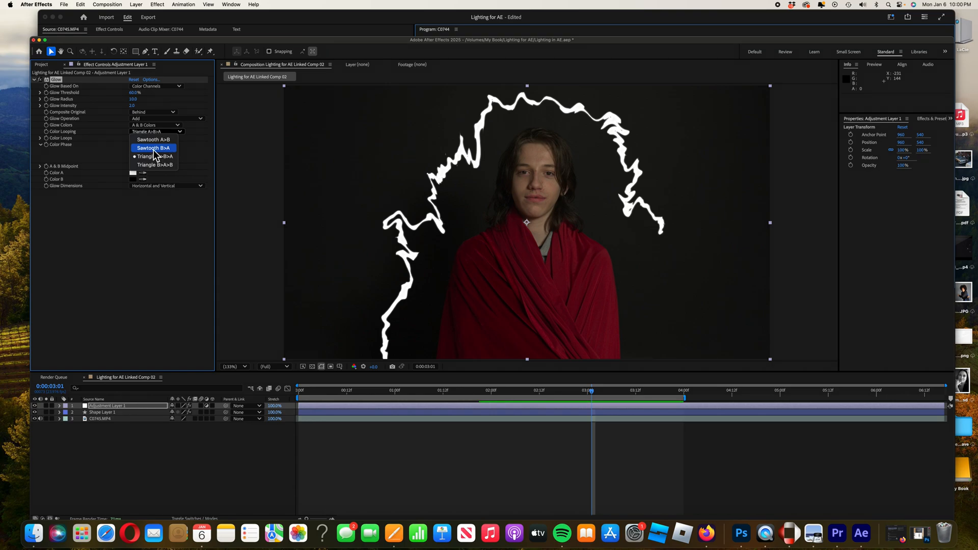
left_click(153, 148)
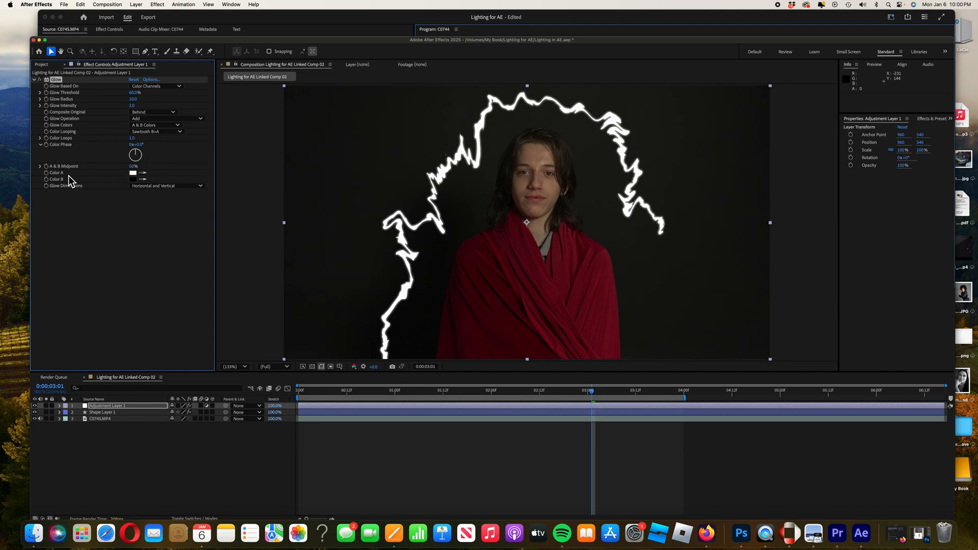
Change the glow's Color A to a light blue.
left_click(133, 173)
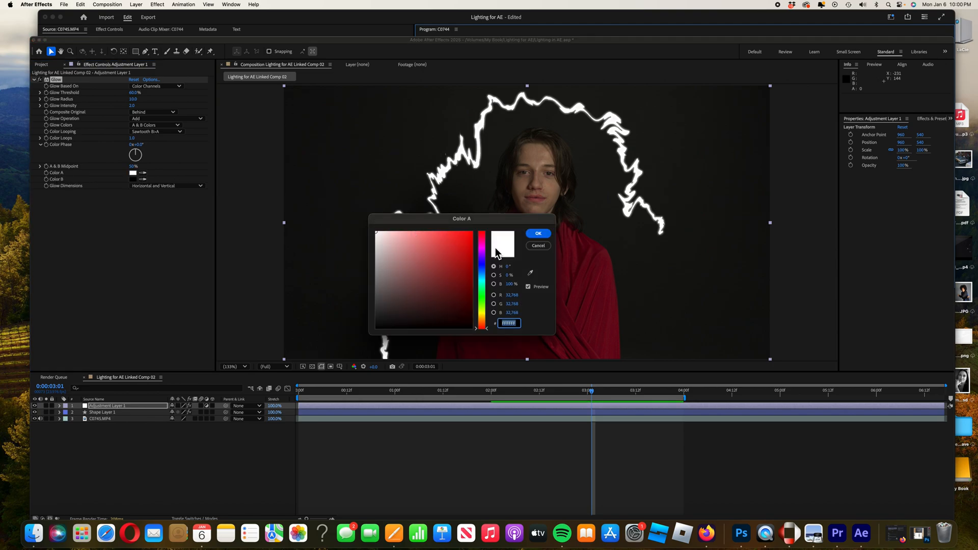
left_click(481, 270)
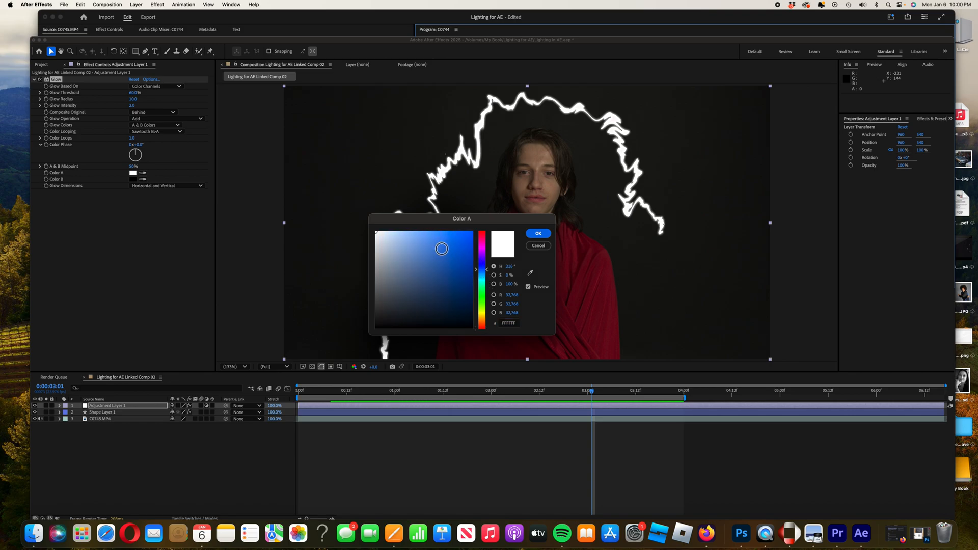
left_click(437, 239)
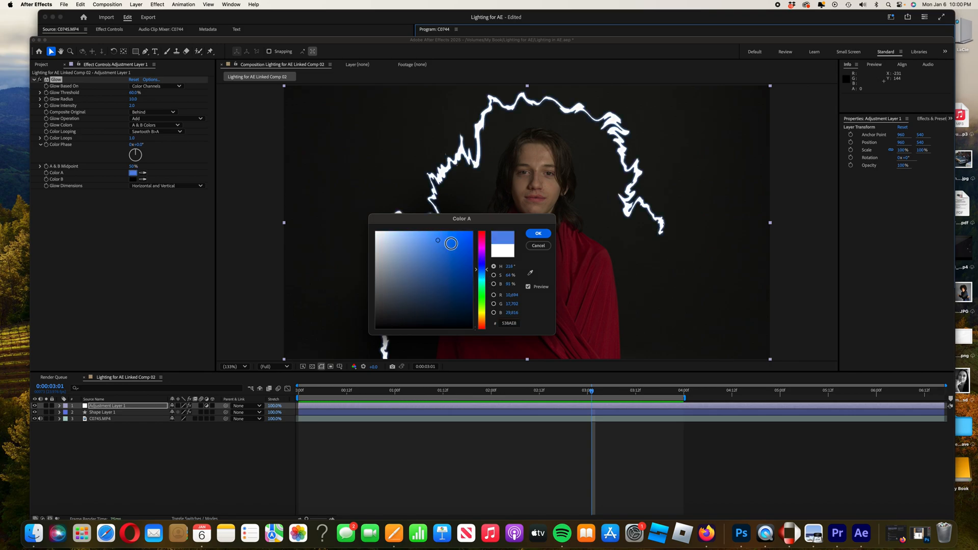
left_click(540, 235)
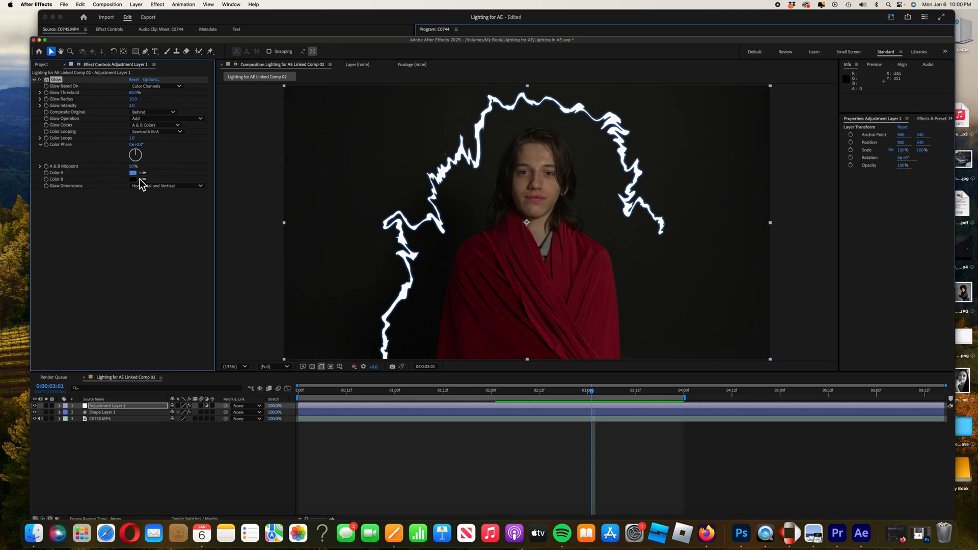
Collapse Glow, duplicate the Glow effect, and set the duplicate's Glow Radius to 260.
left_click(35, 80)
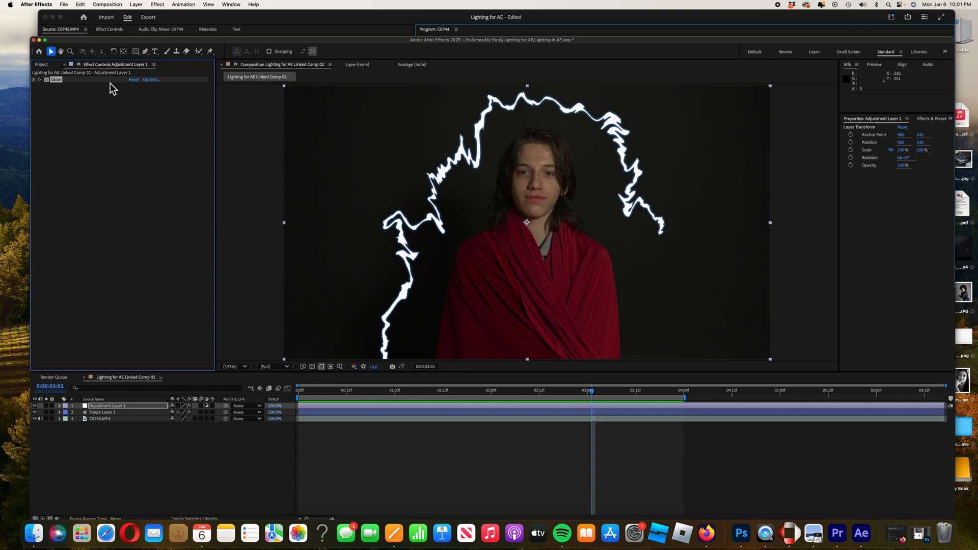
left_click(80, 4)
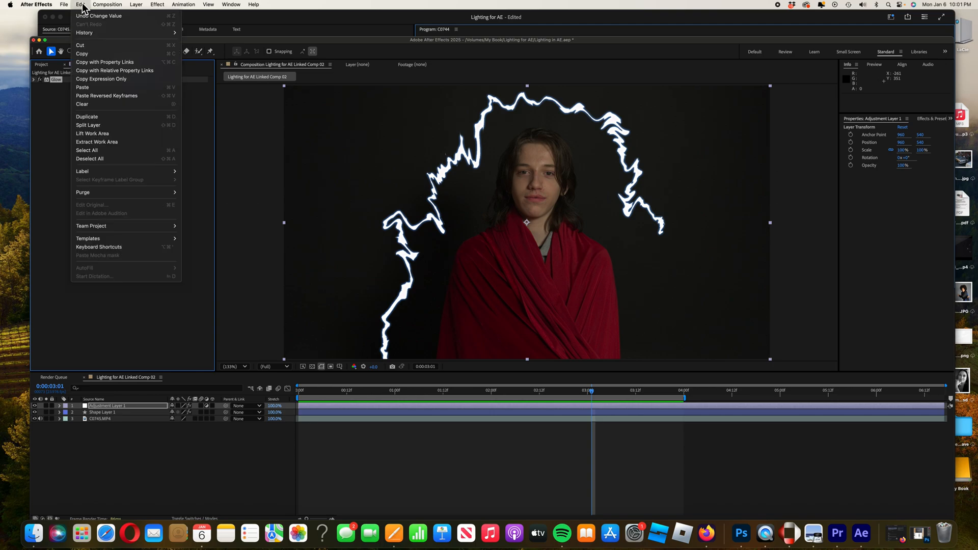
left_click(94, 121)
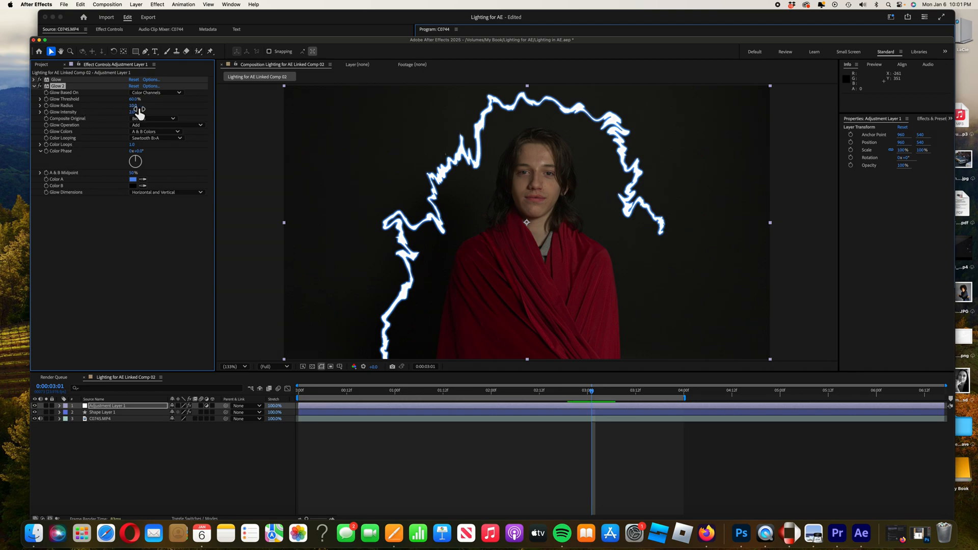
left_click_drag(137, 110, 248, 117)
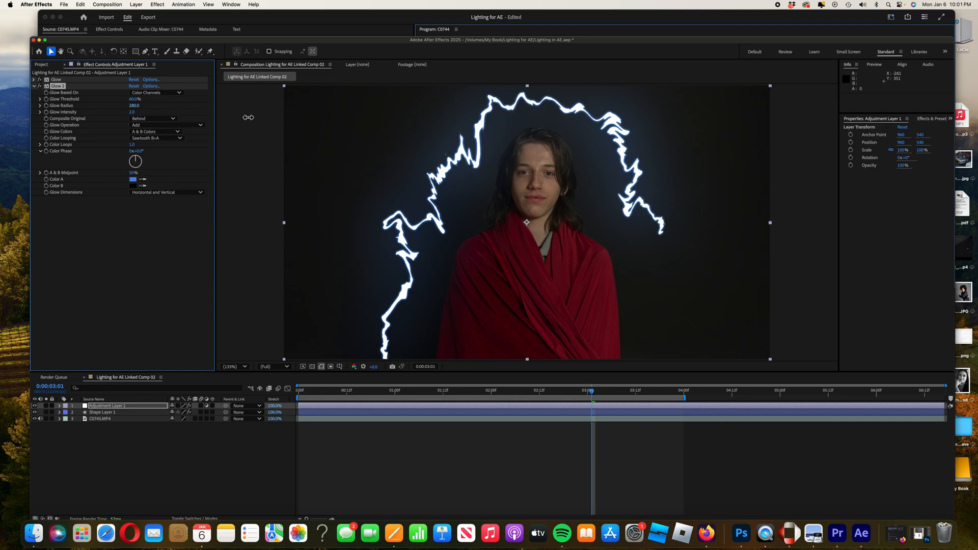
left_click_drag(248, 118, 249, 118)
Preview the glowing lightning animation from the start of the composition.
left_click_drag(591, 393, 299, 395)
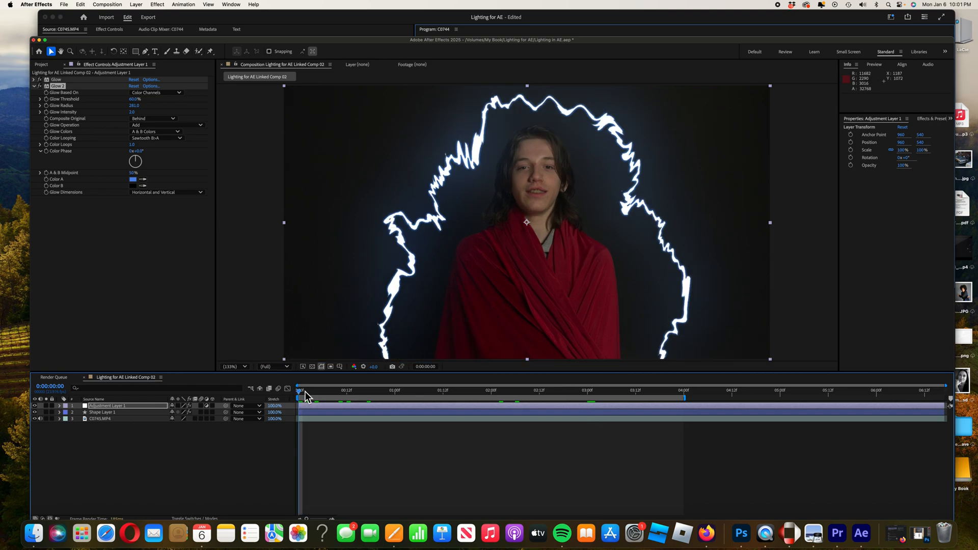
key("space")
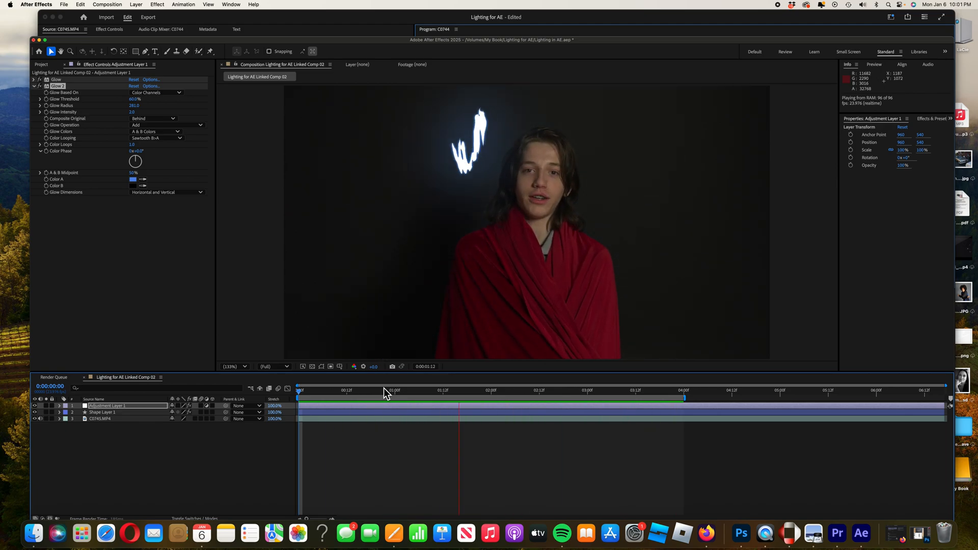
key("space")
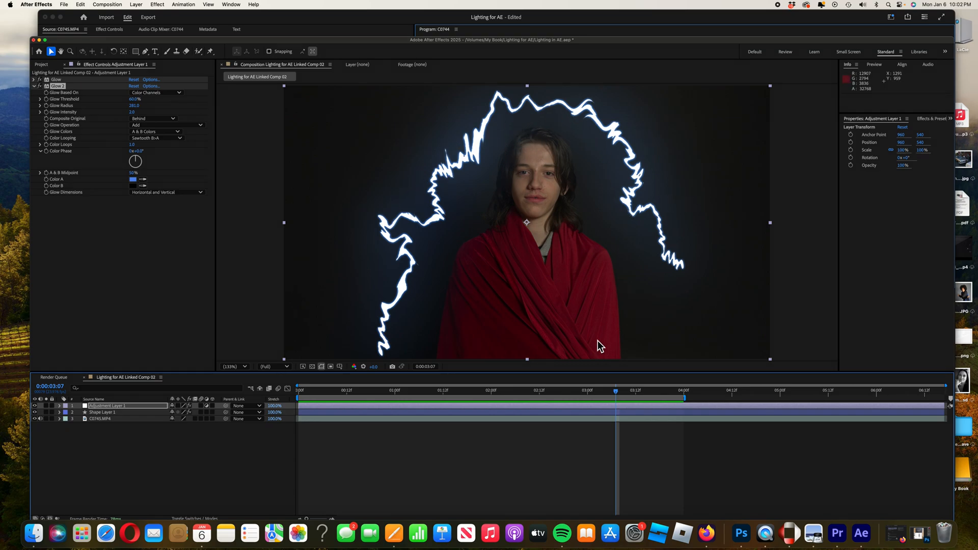
left_click_drag(617, 392, 304, 400)
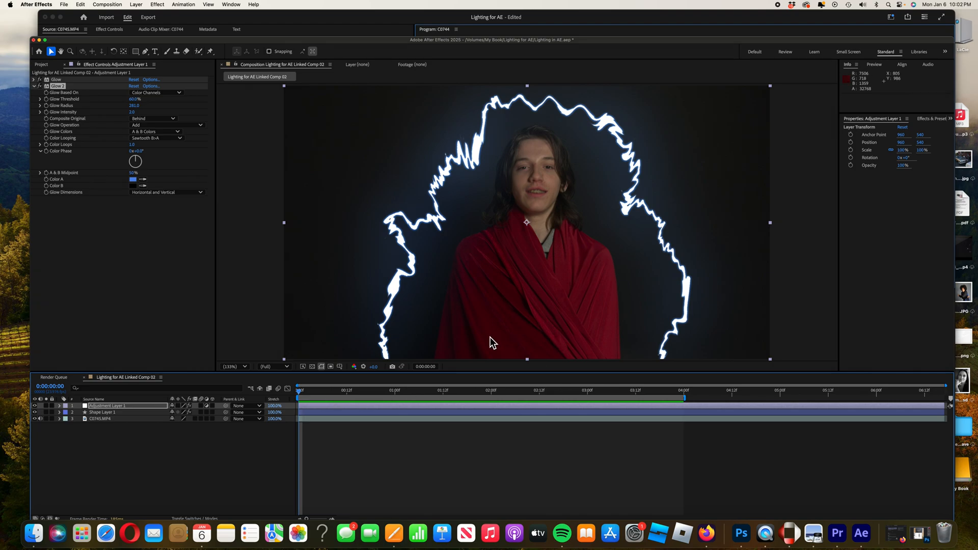
Export the project as an Adobe Premiere Pro project named Lighting in AE.prproj.
left_click(65, 6)
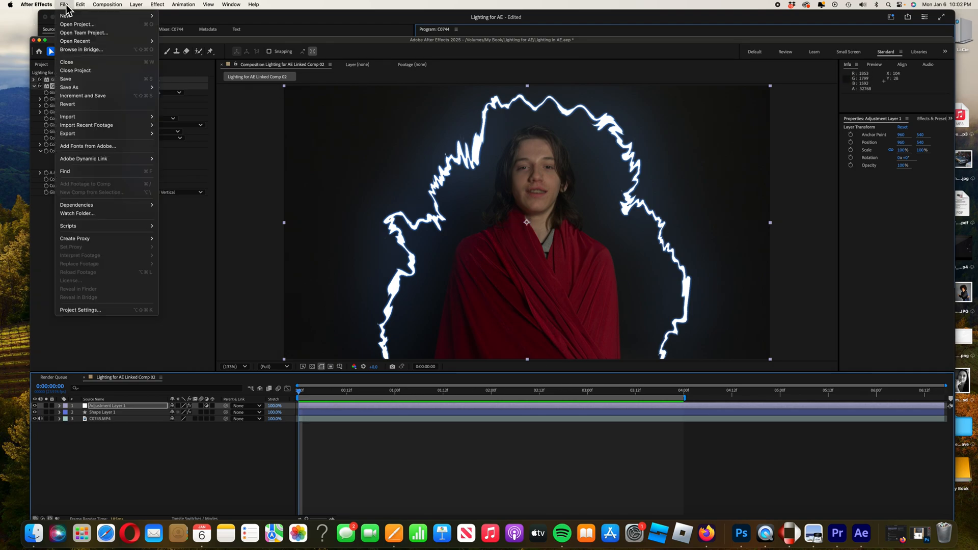
mouse_move(81, 136)
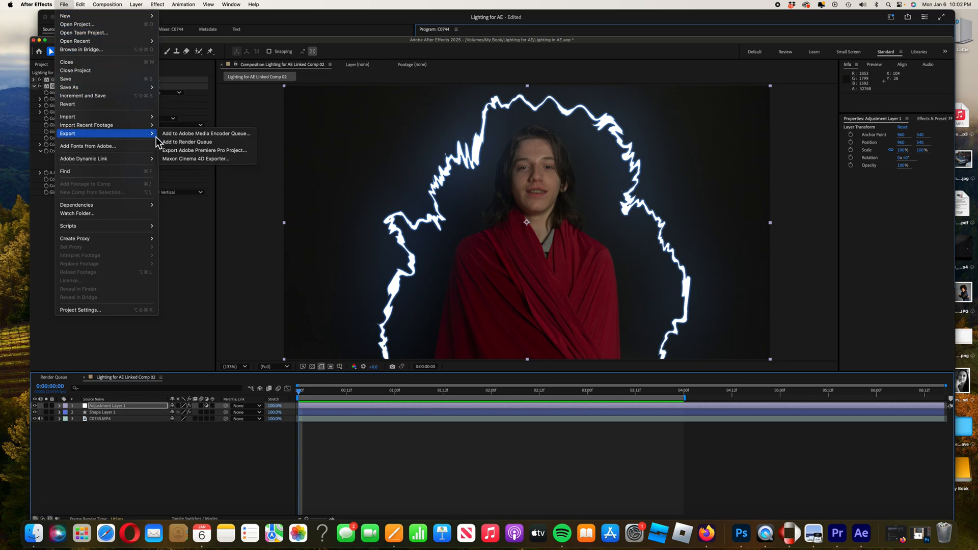
left_click(223, 151)
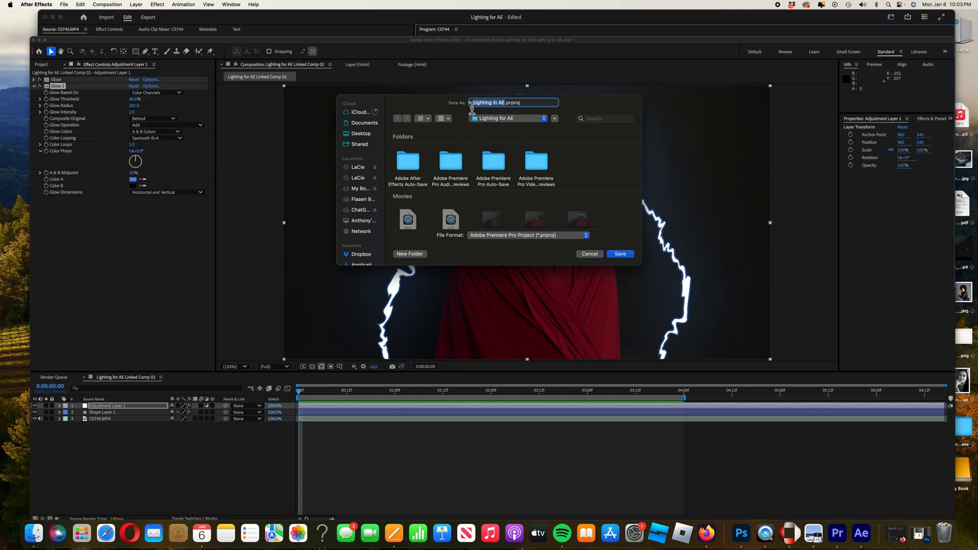
left_click(620, 255)
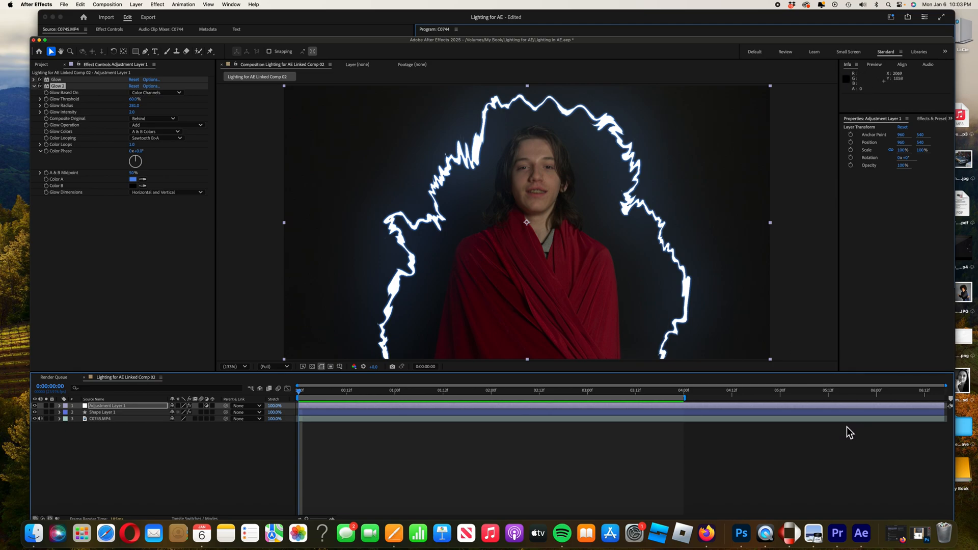
Switch to Premiere Pro and render the sequence from In to Out.
left_click(841, 541)
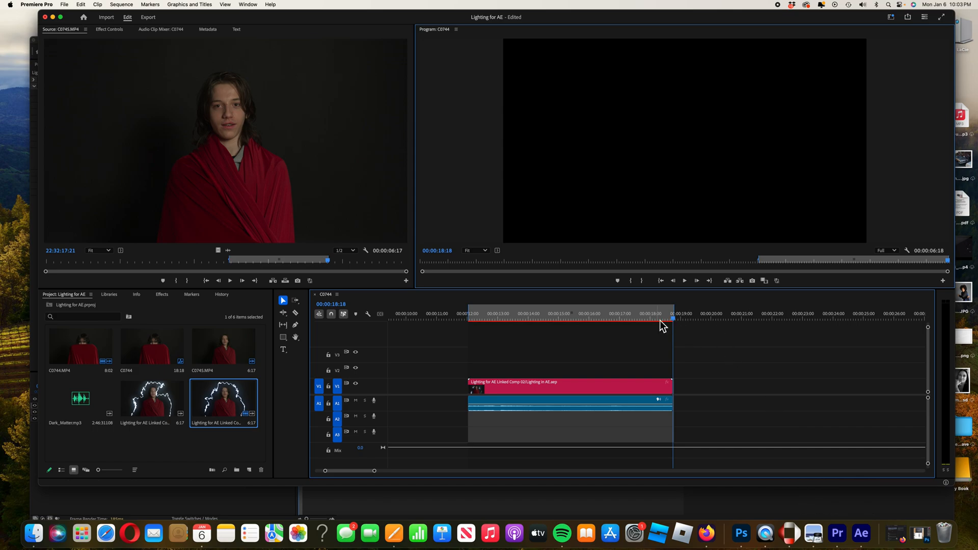
left_click(632, 314)
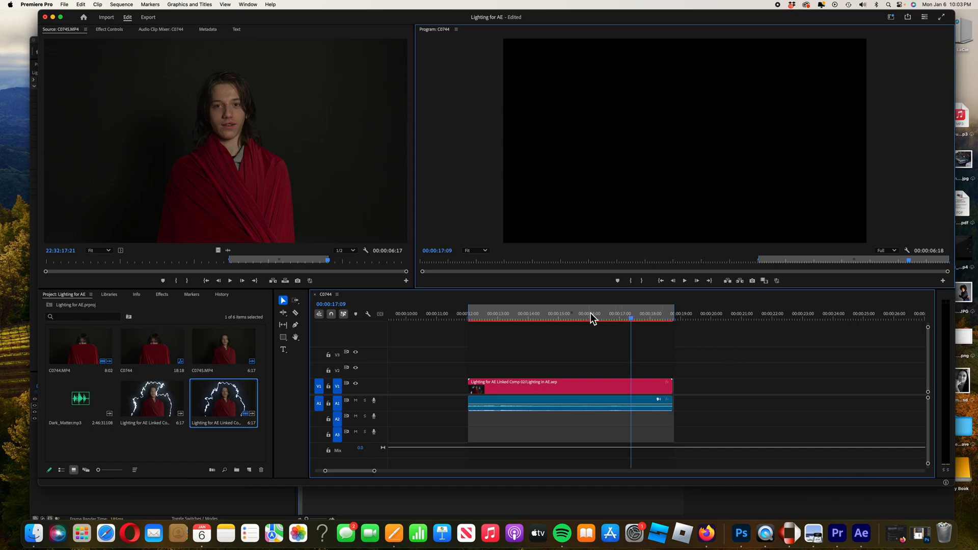
left_click(122, 4)
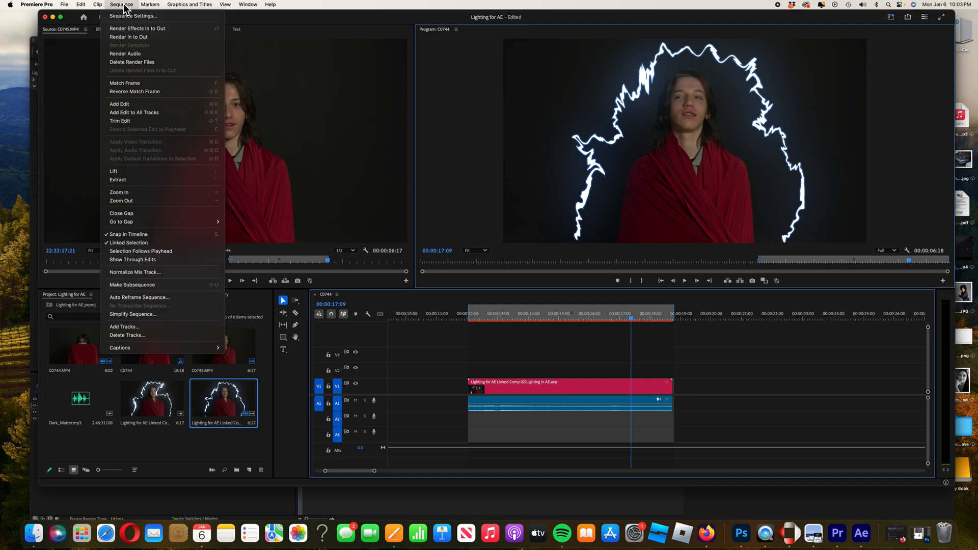
left_click(136, 43)
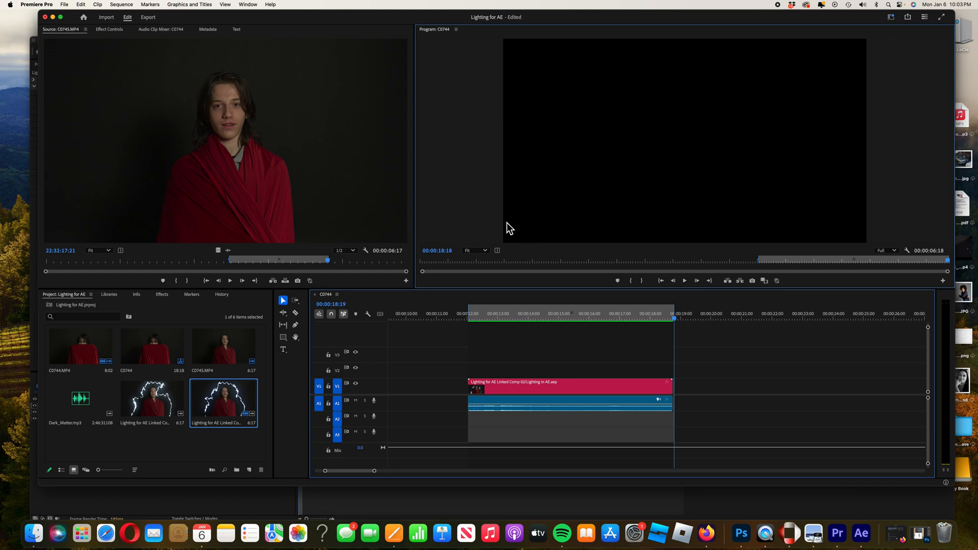
Export the sequence as an H.264 media file named Lighting in AE.mp4.
left_click(65, 4)
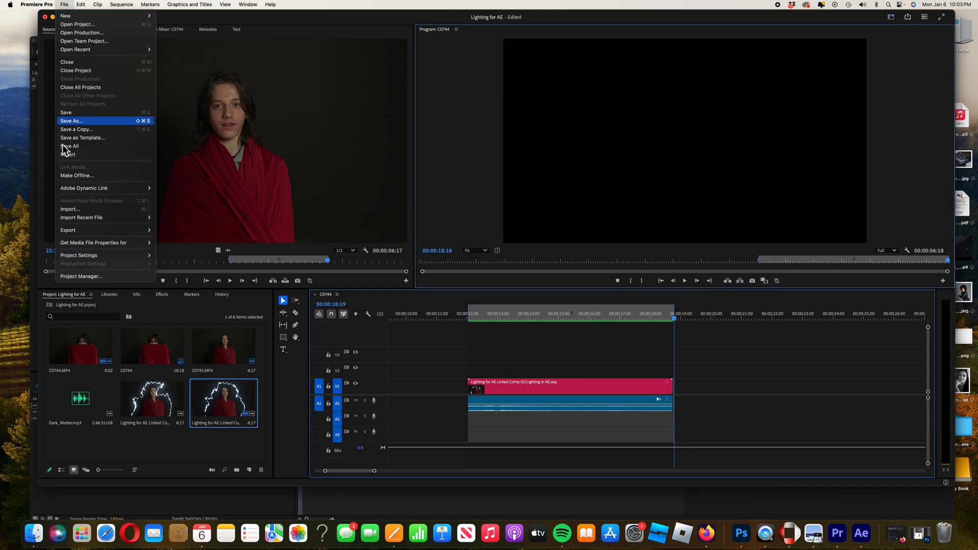
mouse_move(76, 233)
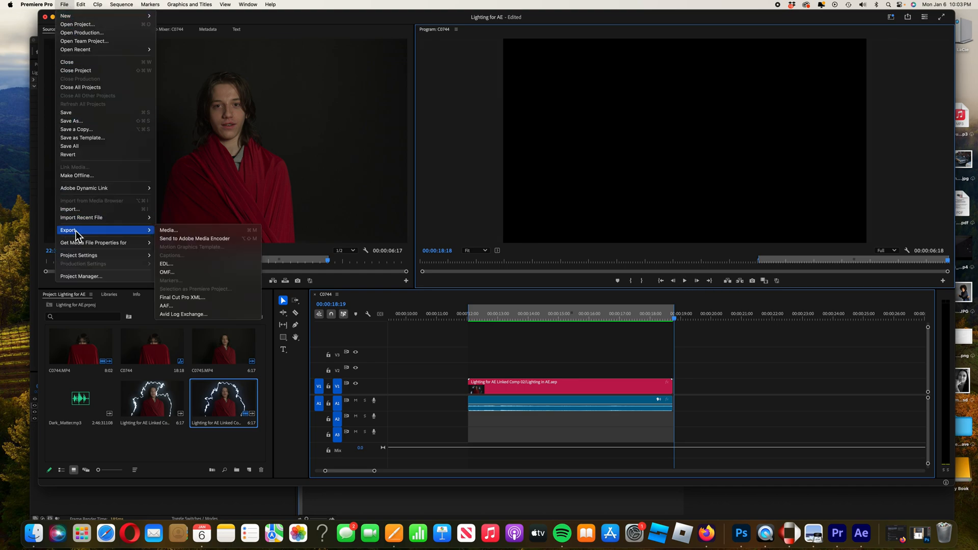
left_click(170, 231)
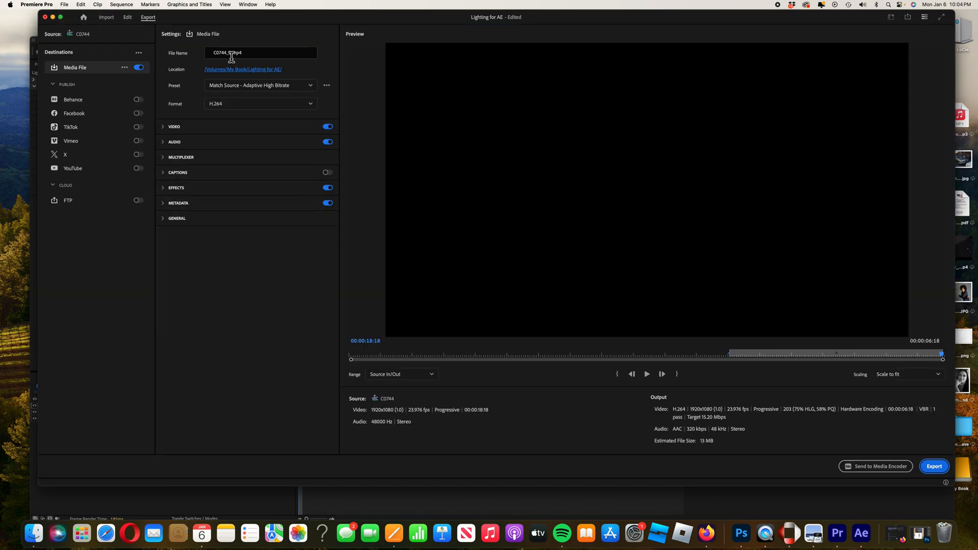
left_click_drag(232, 58, 205, 58)
key("XF86AudioRaiseVolume")
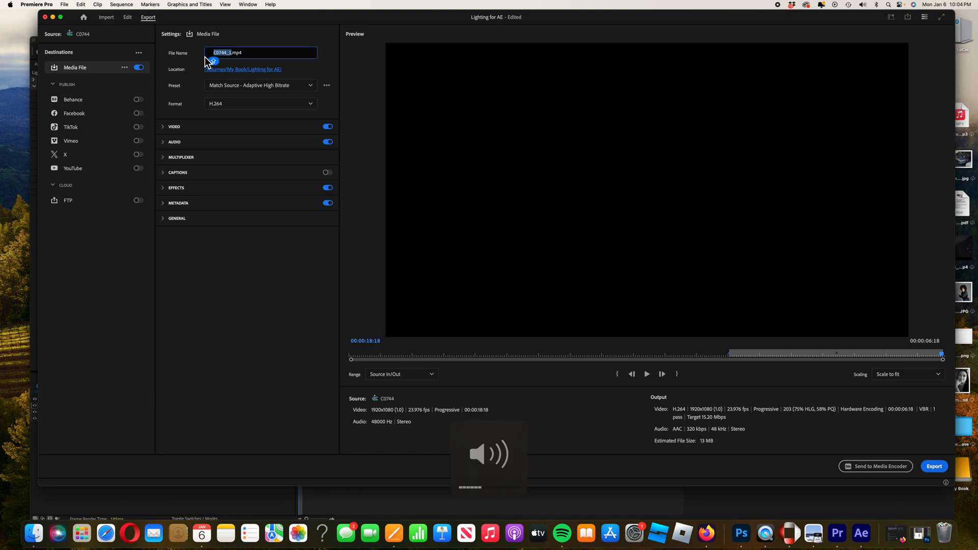
key("XF86AudioLowerVolume")
type("Lightin")
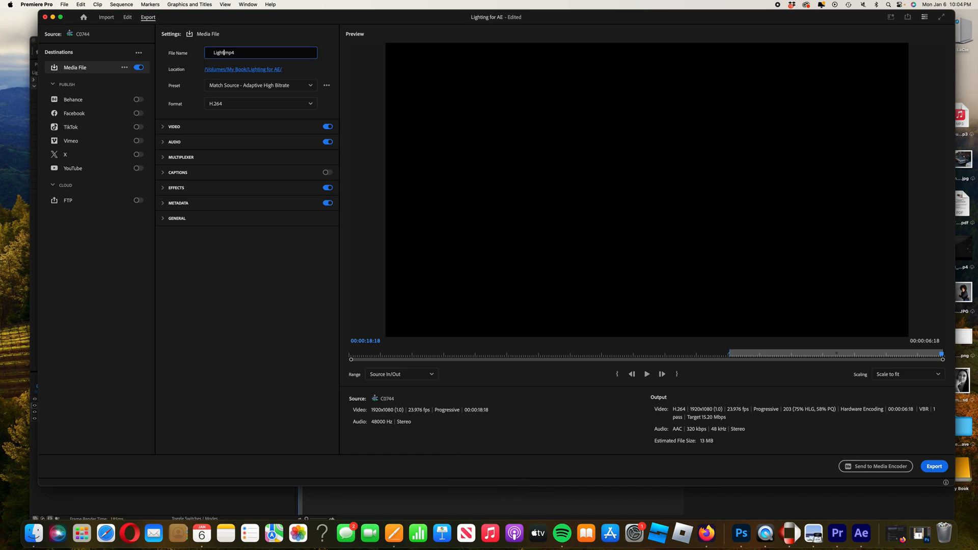
type("g in AE")
left_click(934, 467)
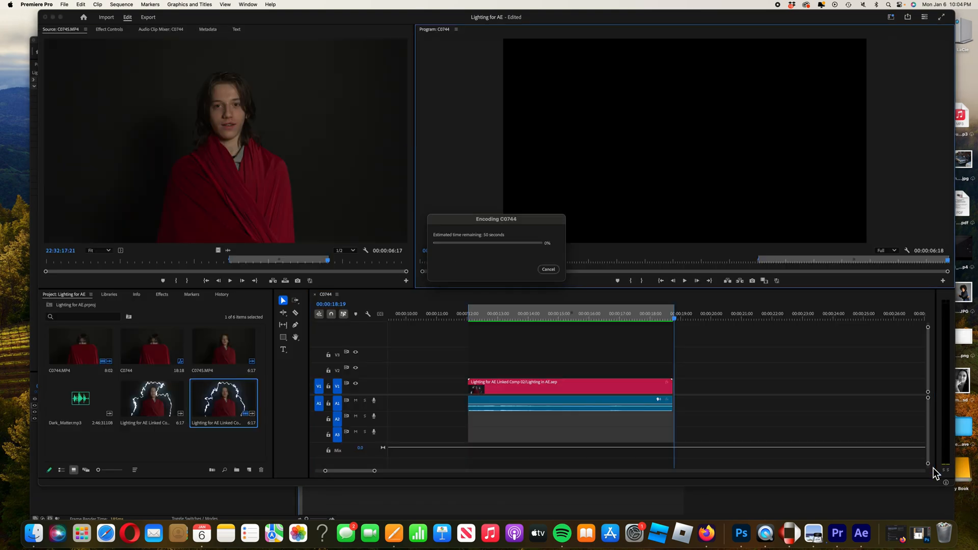